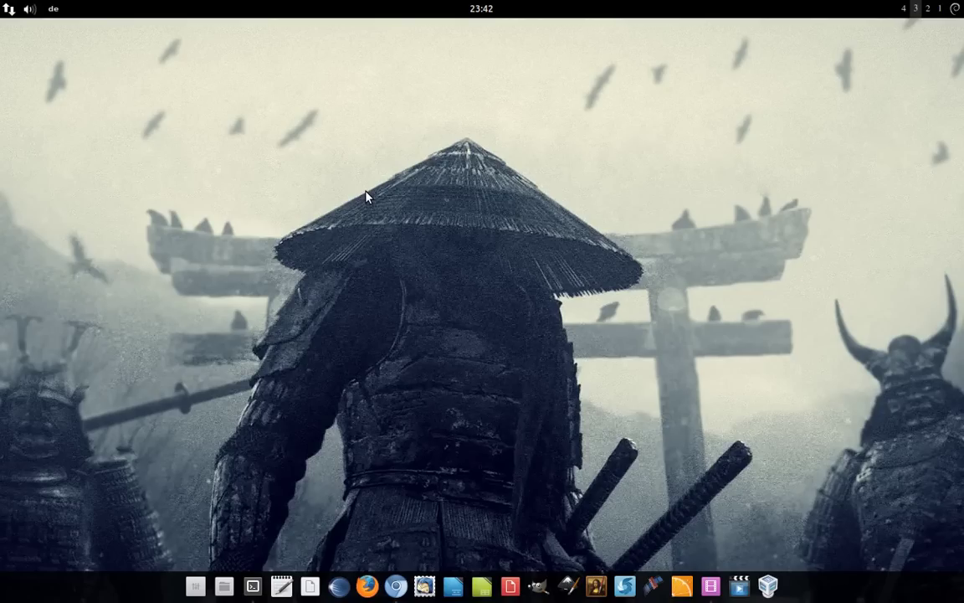
Step: Look through the XFCE eyecandy article on mjma3.com in the web browser, and minimize the browser window
{"action": "left_click", "coordinate": [396, 586]}
{"action": "scroll", "coordinate": [100, 222], "scroll_direction": "down", "scroll_amount": 3}
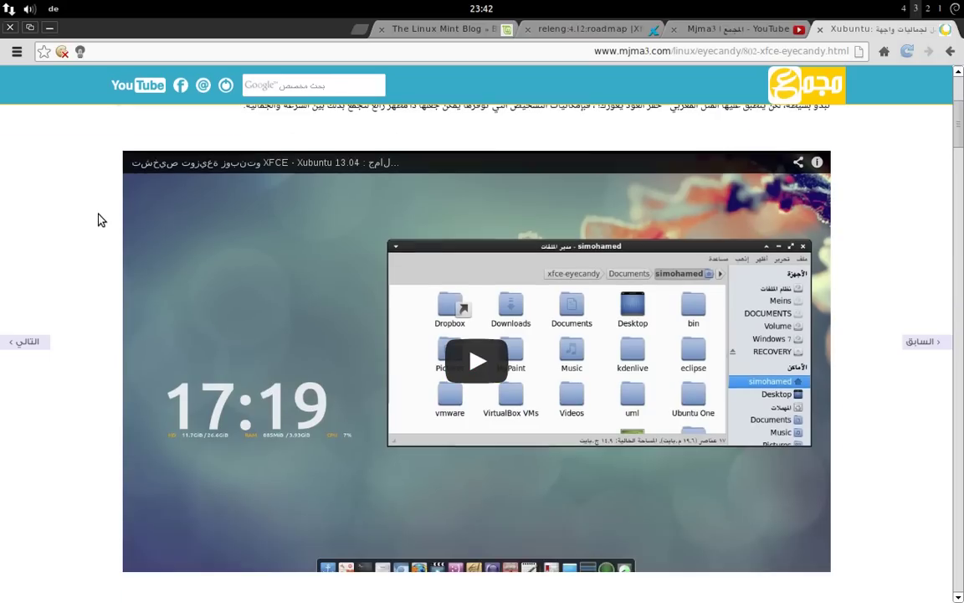
{"action": "scroll", "coordinate": [97, 218], "scroll_direction": "up", "scroll_amount": 4}
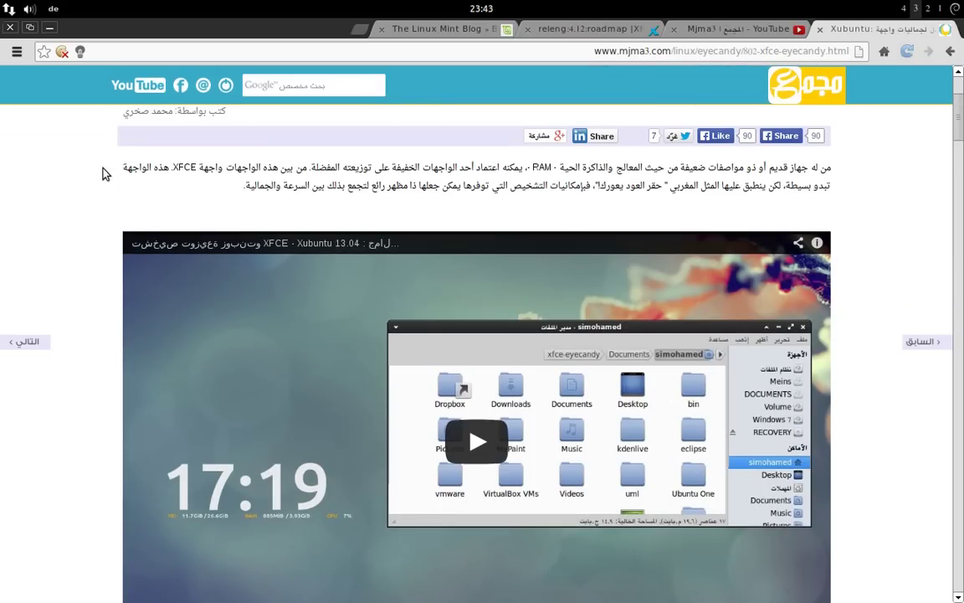
{"action": "scroll", "coordinate": [83, 209], "scroll_direction": "down", "scroll_amount": 7}
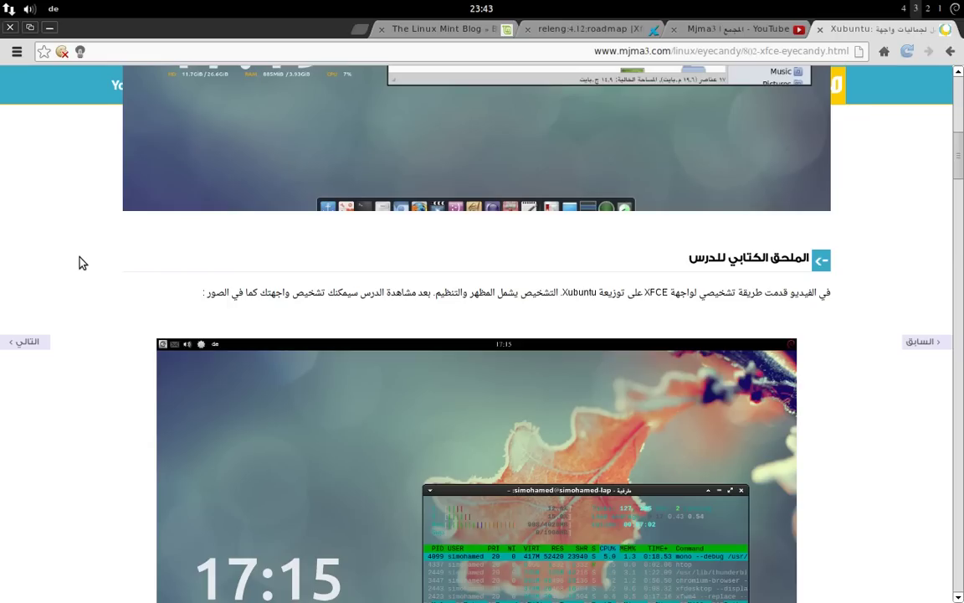
{"action": "left_click", "coordinate": [50, 28]}
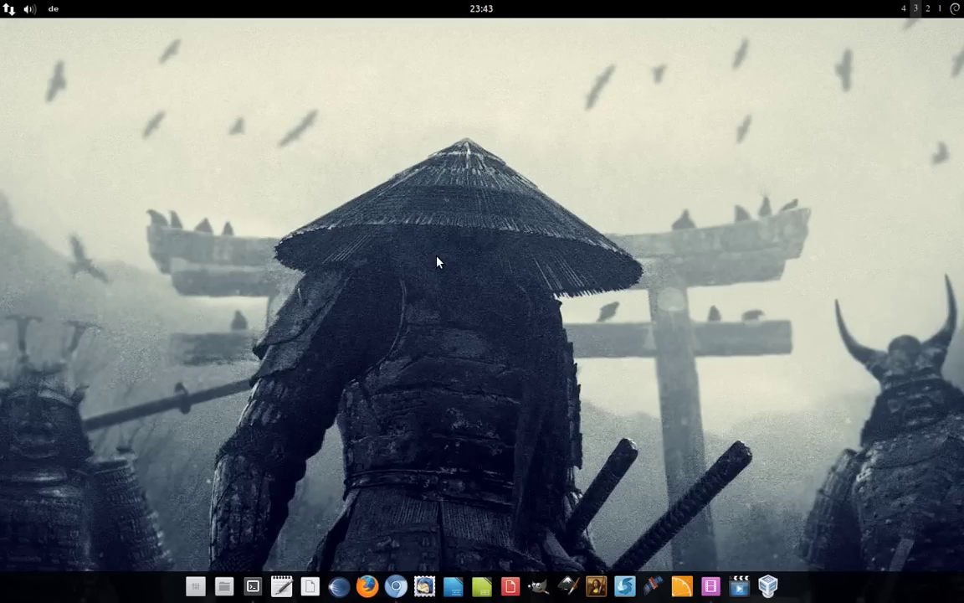
Step: Reopen the browser and look through the Linux Mint 16 "Petra" Xfce release post
{"action": "left_click", "coordinate": [395, 585]}
{"action": "left_click", "coordinate": [450, 31]}
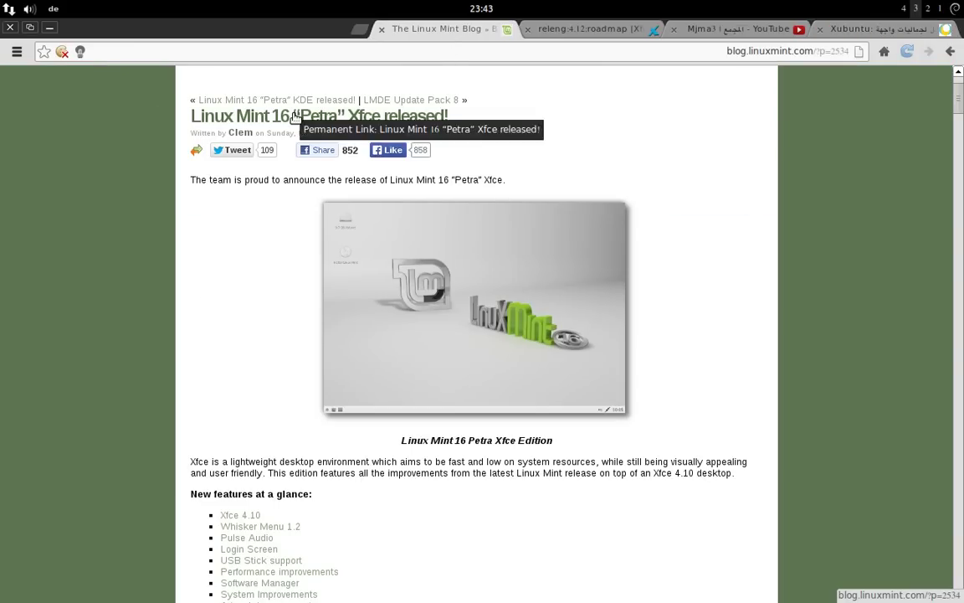
{"action": "scroll", "coordinate": [175, 362], "scroll_direction": "down", "scroll_amount": 3}
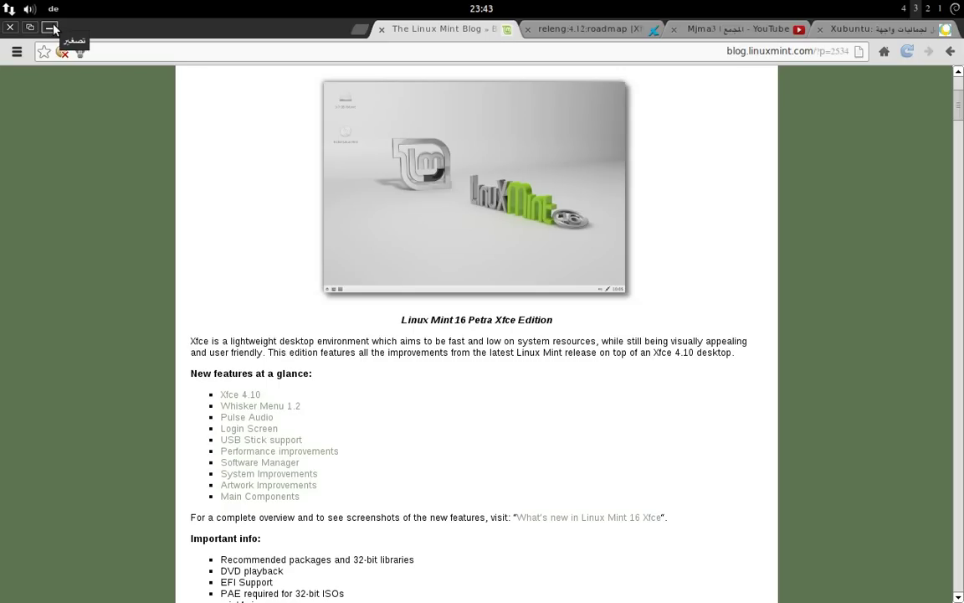
Step: View the Xfce 4.12 roadmap page, highlight the sentence about the development stage, and minimize the browser
{"action": "left_click", "coordinate": [588, 29]}
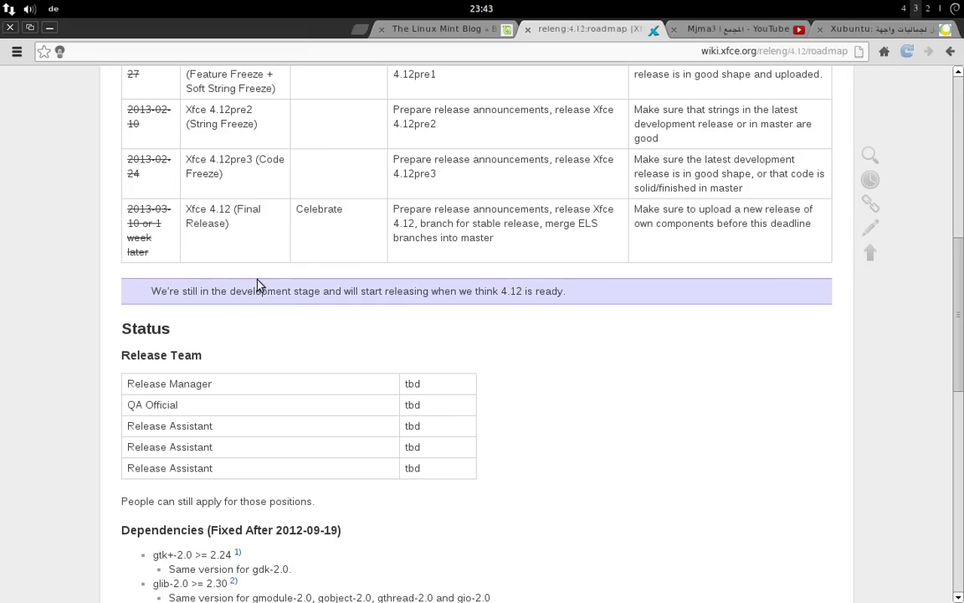
{"action": "double_click", "coordinate": [283, 292]}
{"action": "left_click", "coordinate": [283, 292]}
{"action": "left_click_drag", "start_coordinate": [151, 293], "coordinate": [656, 269]}
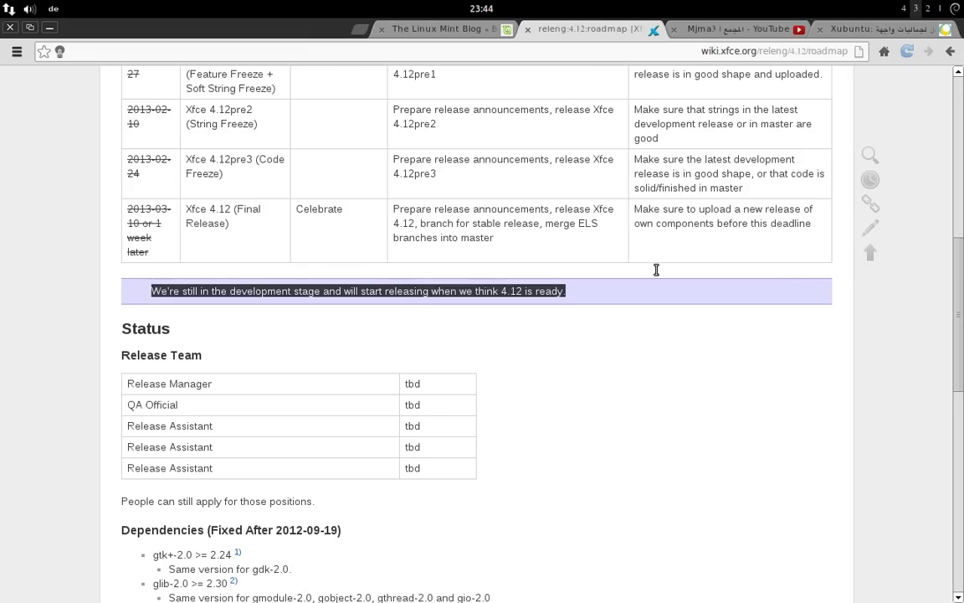
{"action": "left_click", "coordinate": [645, 280]}
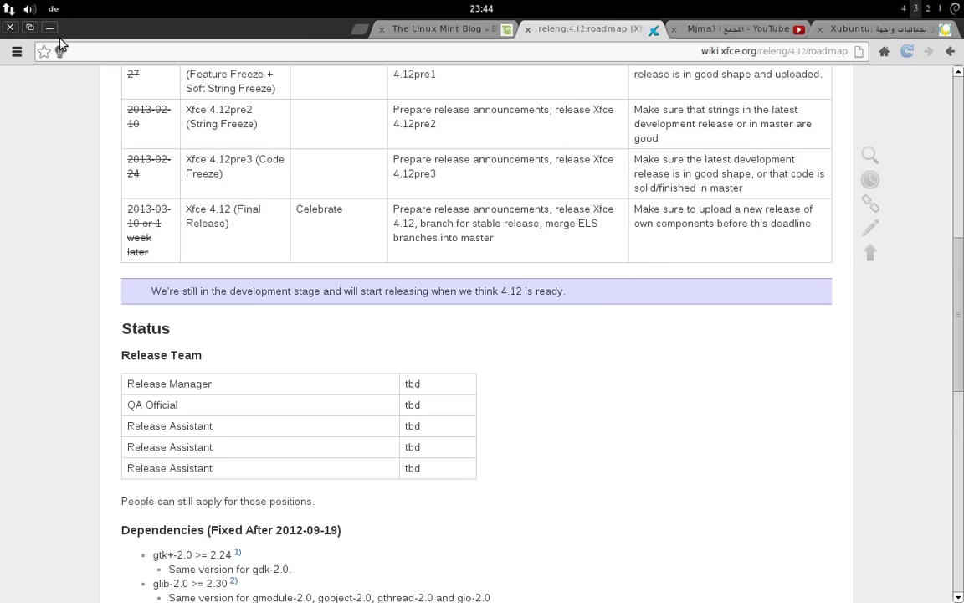
{"action": "left_click", "coordinate": [49, 28]}
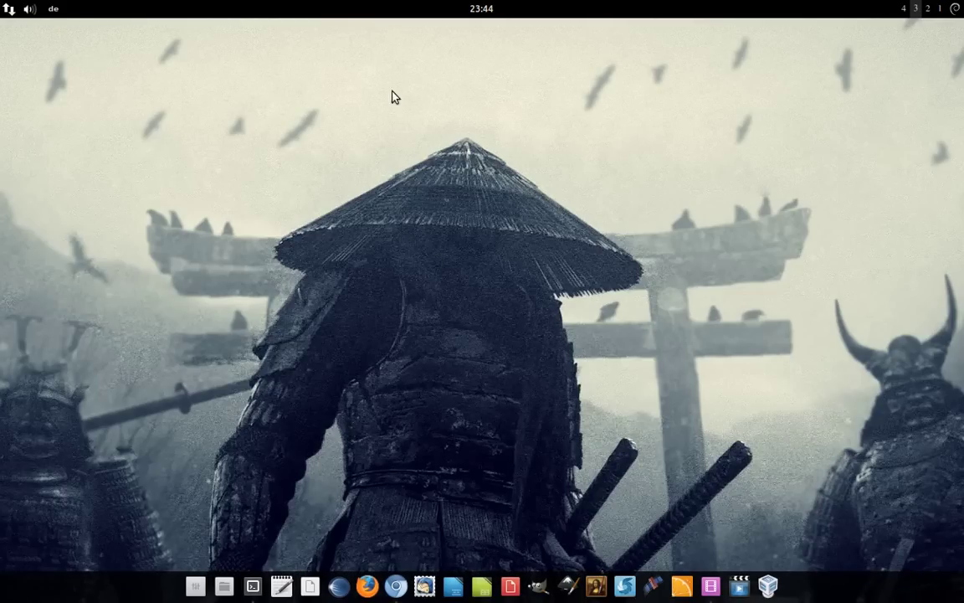
Step: Open the desktop settings from the desktop and look through the wallpapers and the available wallpaper folders
{"action": "right_click", "coordinate": [361, 98]}
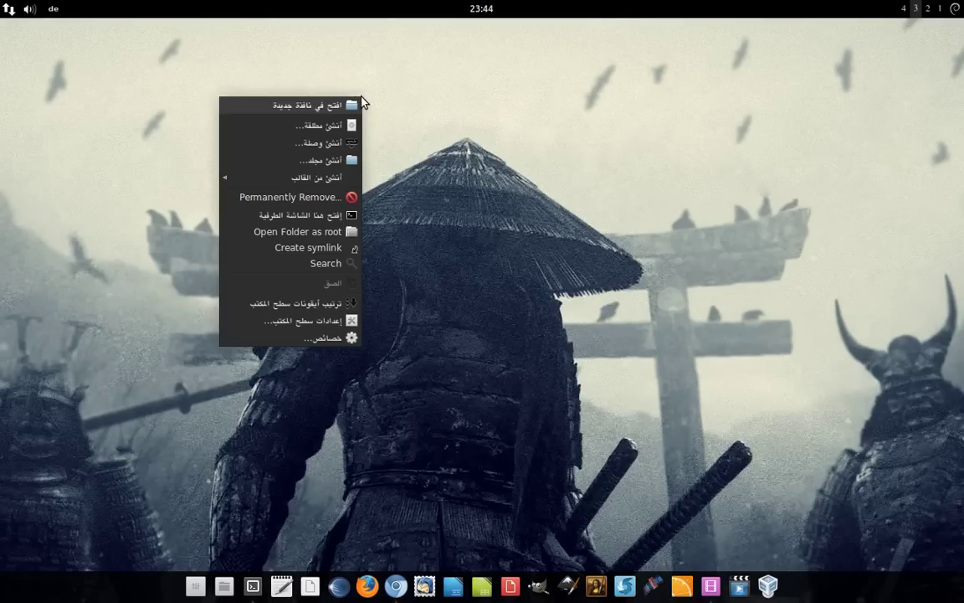
{"action": "left_click", "coordinate": [283, 323]}
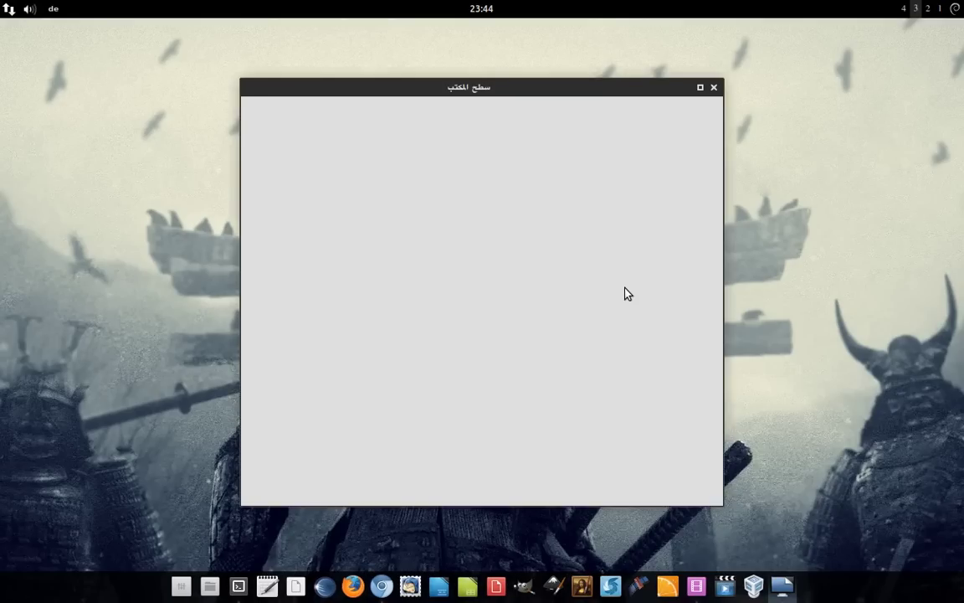
{"action": "left_click_drag", "start_coordinate": [614, 89], "coordinate": [582, 81]}
{"action": "scroll", "coordinate": [493, 253], "scroll_direction": "down", "scroll_amount": 1}
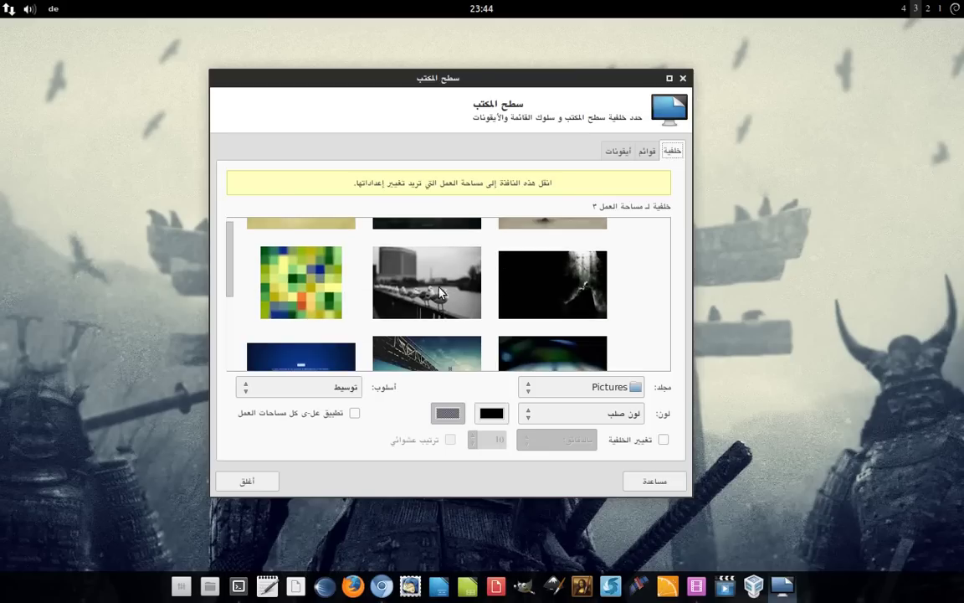
{"action": "left_click", "coordinate": [608, 388]}
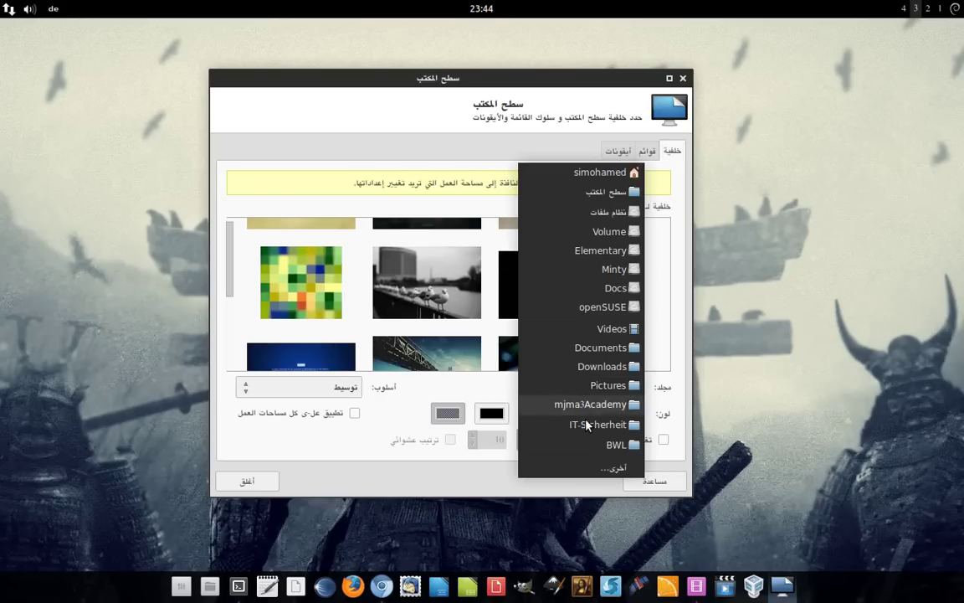
{"action": "left_click", "coordinate": [404, 468]}
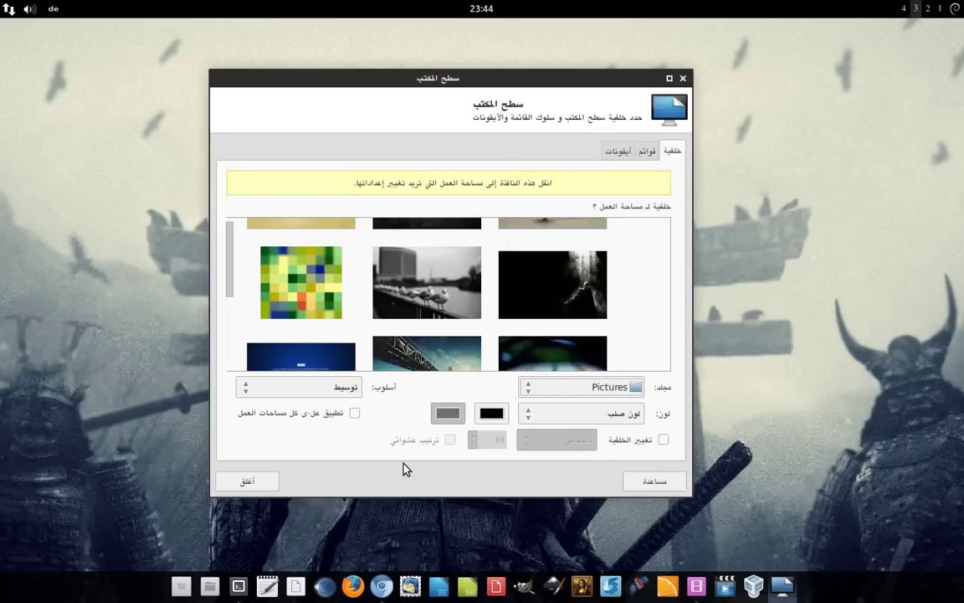
Step: Enable automatic background changing for workspace 3 and review the interval choices, keeping the interval in minutes
{"action": "left_click", "coordinate": [664, 439]}
{"action": "left_click", "coordinate": [552, 439]}
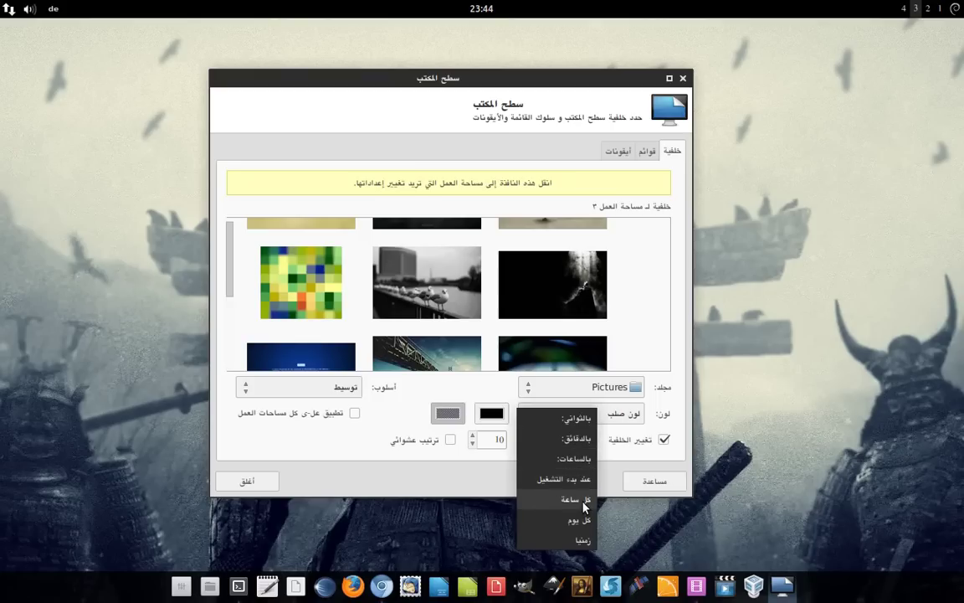
{"action": "left_click", "coordinate": [471, 456]}
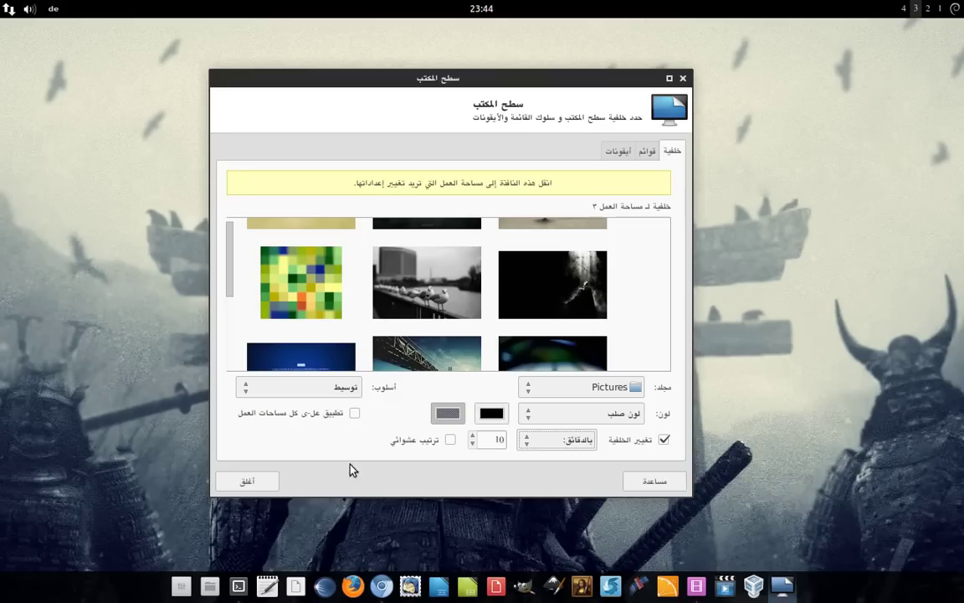
{"action": "left_click", "coordinate": [664, 438]}
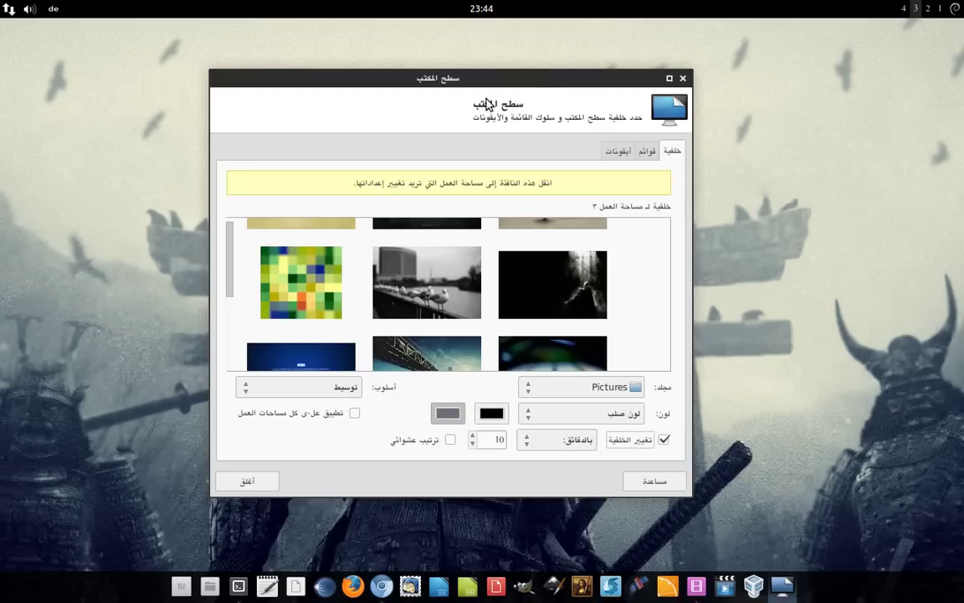
{"action": "left_click_drag", "start_coordinate": [483, 72], "coordinate": [490, 61]}
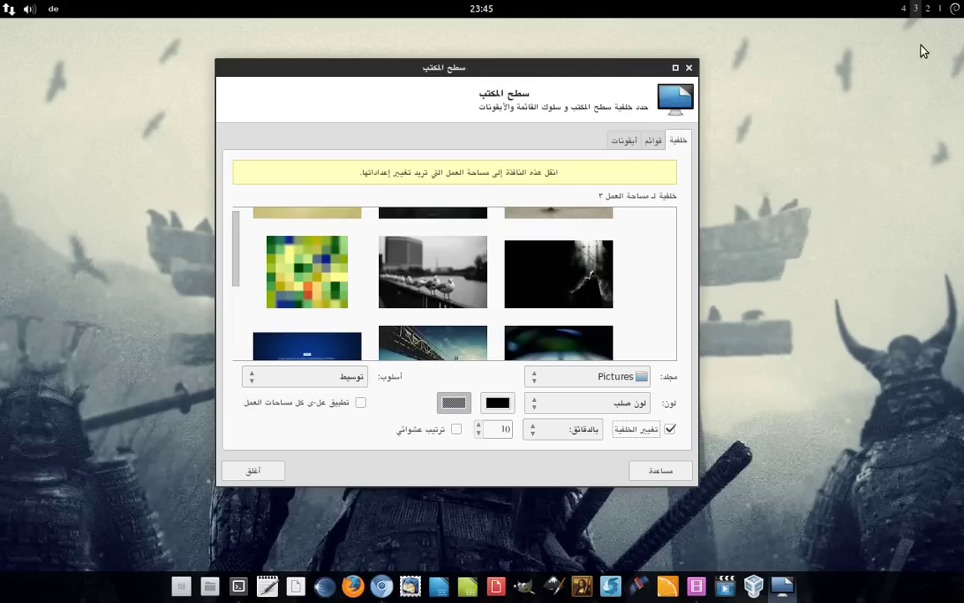
Step: Switch through the four workspaces to compare their wallpapers, and return to workspace 3
{"action": "left_click", "coordinate": [938, 8]}
{"action": "left_click", "coordinate": [927, 9]}
{"action": "left_click", "coordinate": [918, 9]}
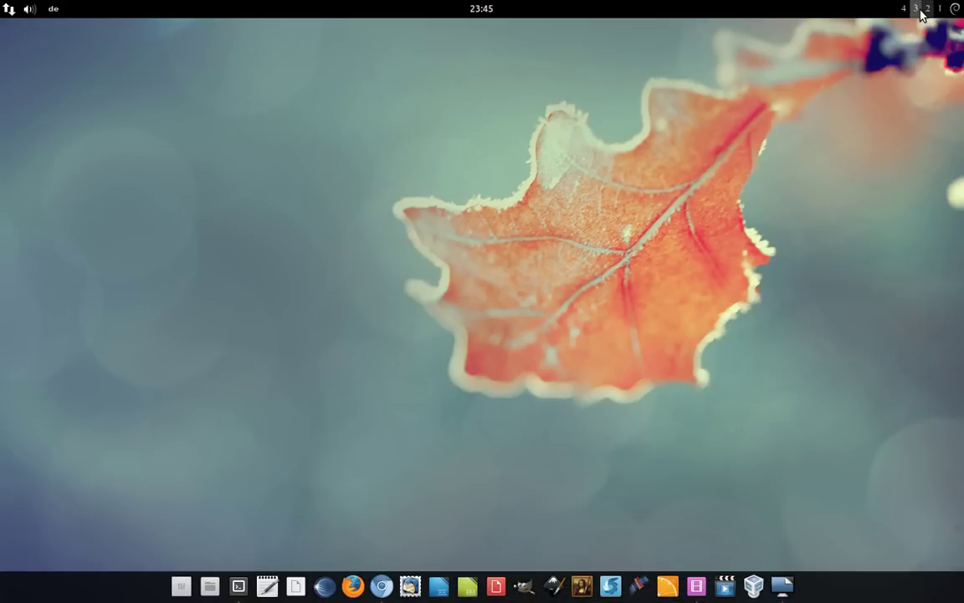
{"action": "left_click", "coordinate": [916, 8]}
{"action": "left_click", "coordinate": [905, 8]}
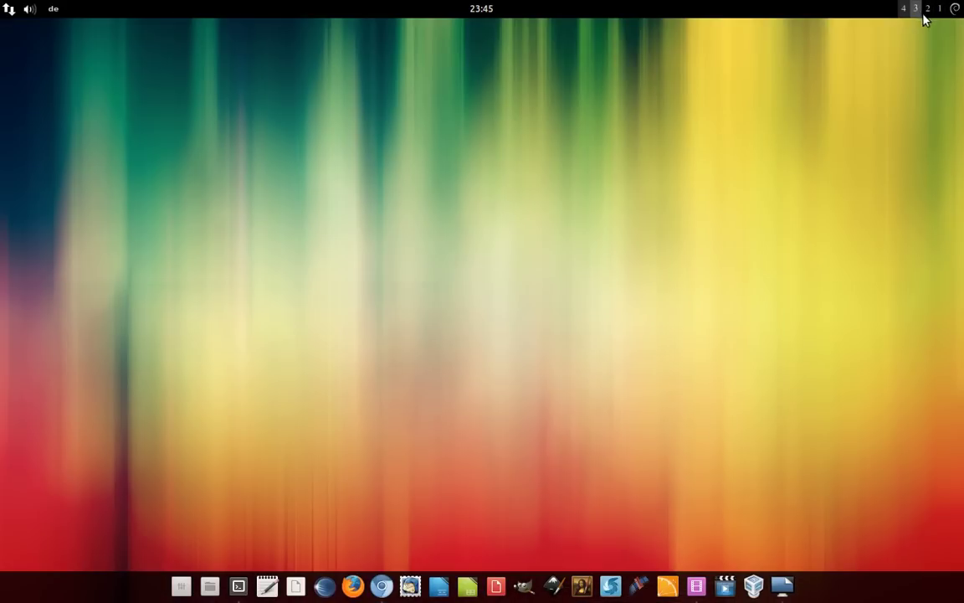
{"action": "left_click", "coordinate": [929, 10]}
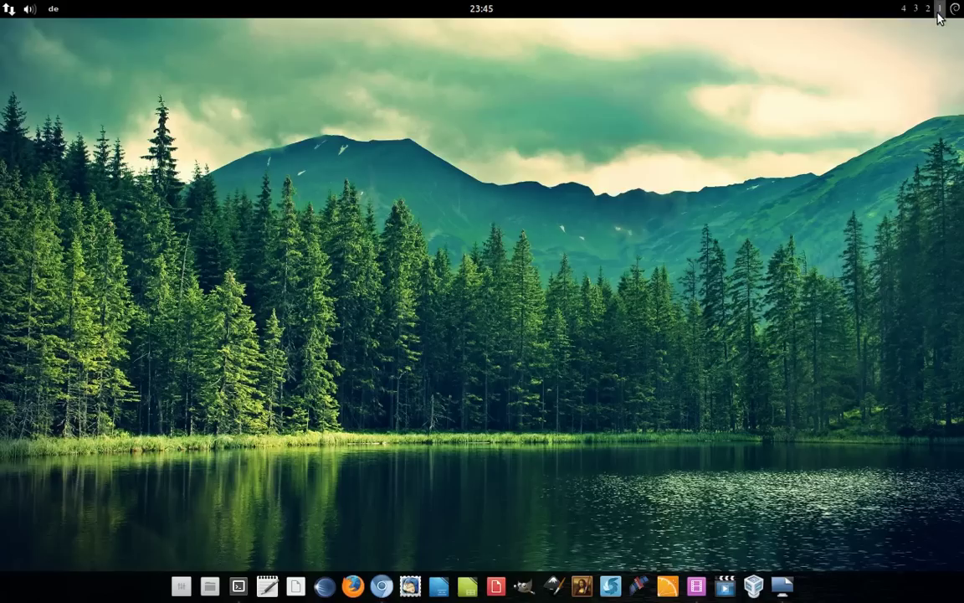
{"action": "left_click", "coordinate": [915, 10]}
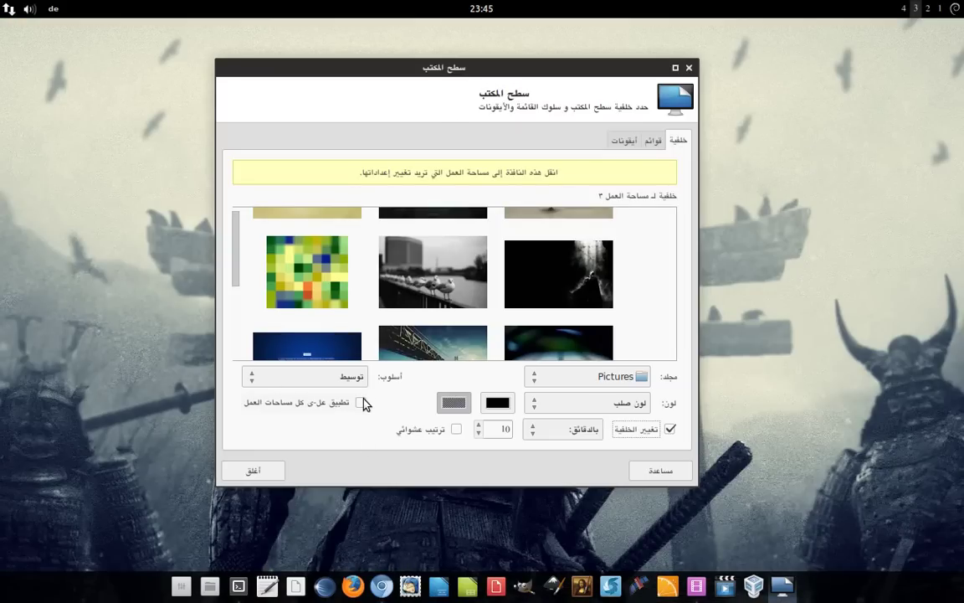
Step: Move the desktop settings window to workspace 4 to view its background settings, and bring it back to workspace 3
{"action": "left_click_drag", "start_coordinate": [479, 72], "coordinate": [383, 48]}
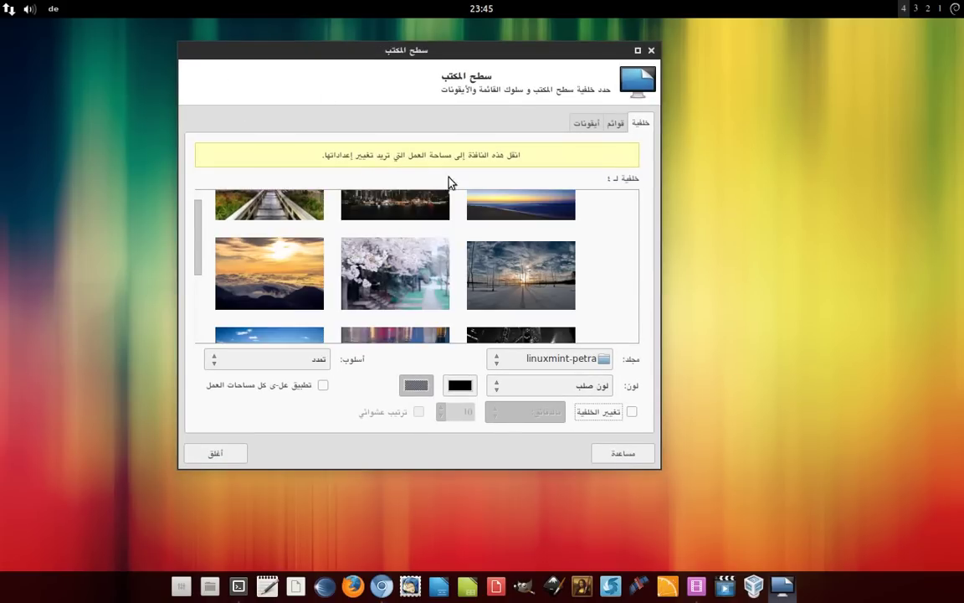
{"action": "left_click_drag", "start_coordinate": [549, 53], "coordinate": [626, 61]}
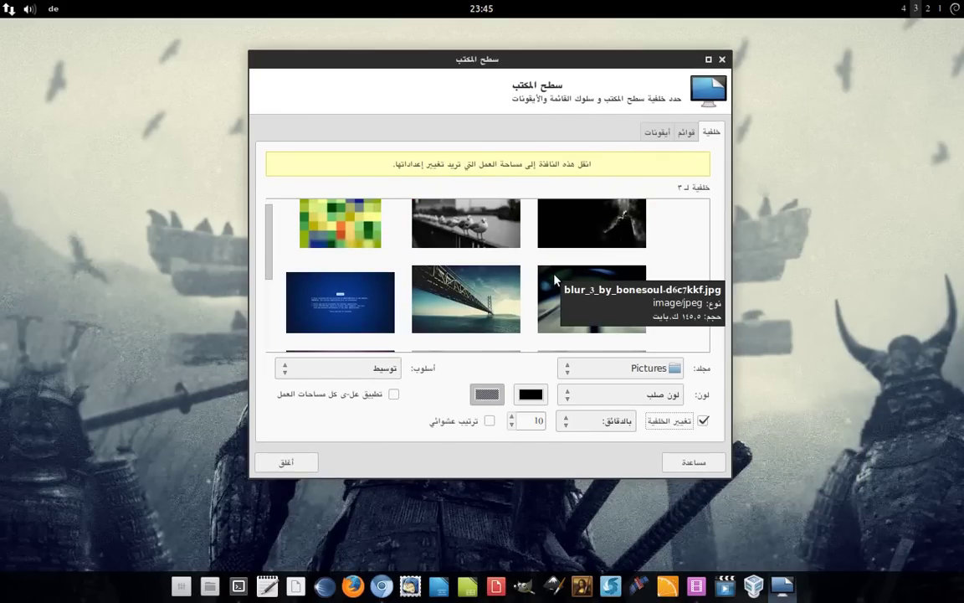
{"action": "left_click_drag", "start_coordinate": [598, 67], "coordinate": [590, 65]}
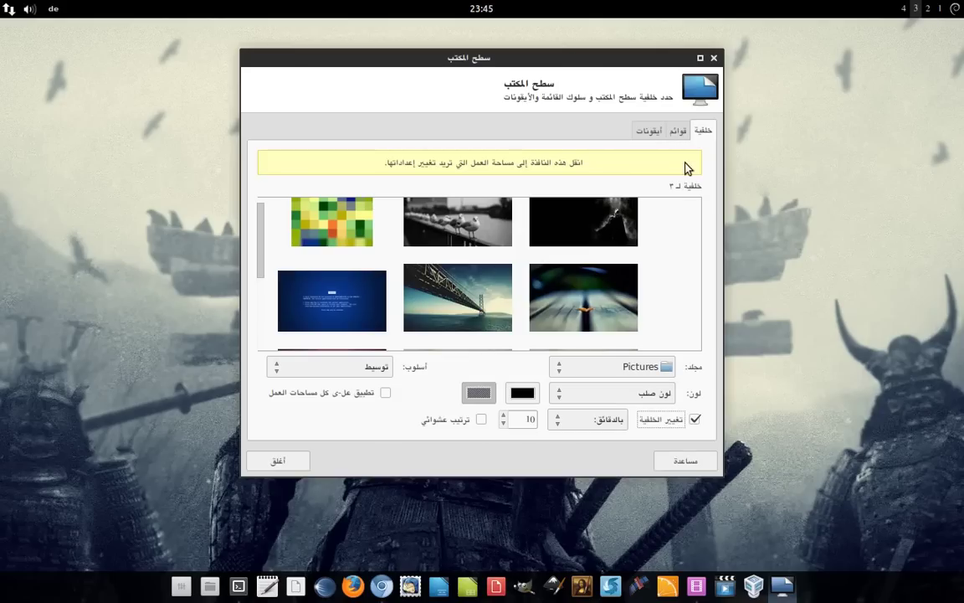
Step: Enable the applications menu in the desktop's context menu, comparing that context menu before and after the change
{"action": "left_click", "coordinate": [677, 130]}
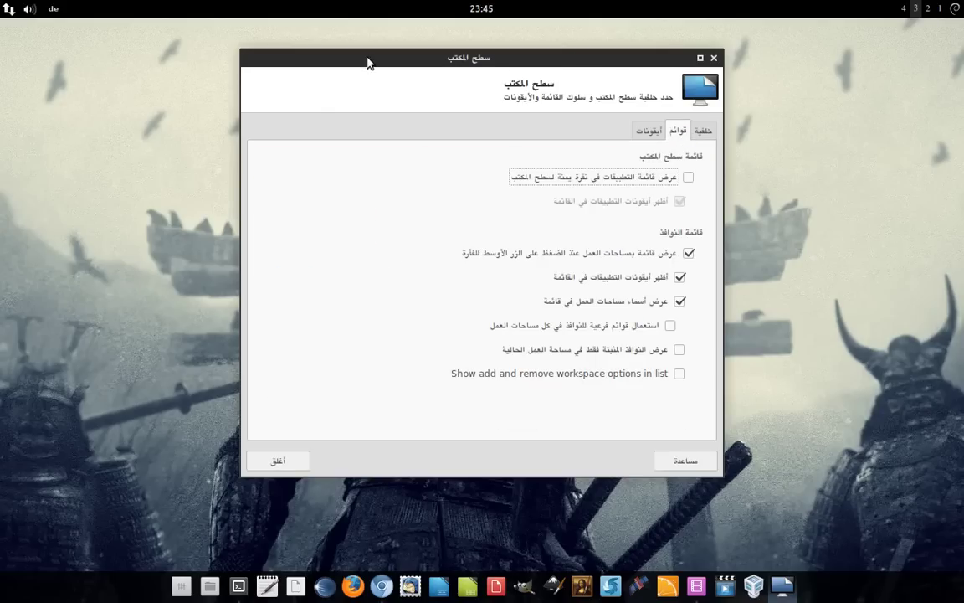
{"action": "left_click_drag", "start_coordinate": [368, 63], "coordinate": [559, 48]}
{"action": "right_click", "coordinate": [127, 96]}
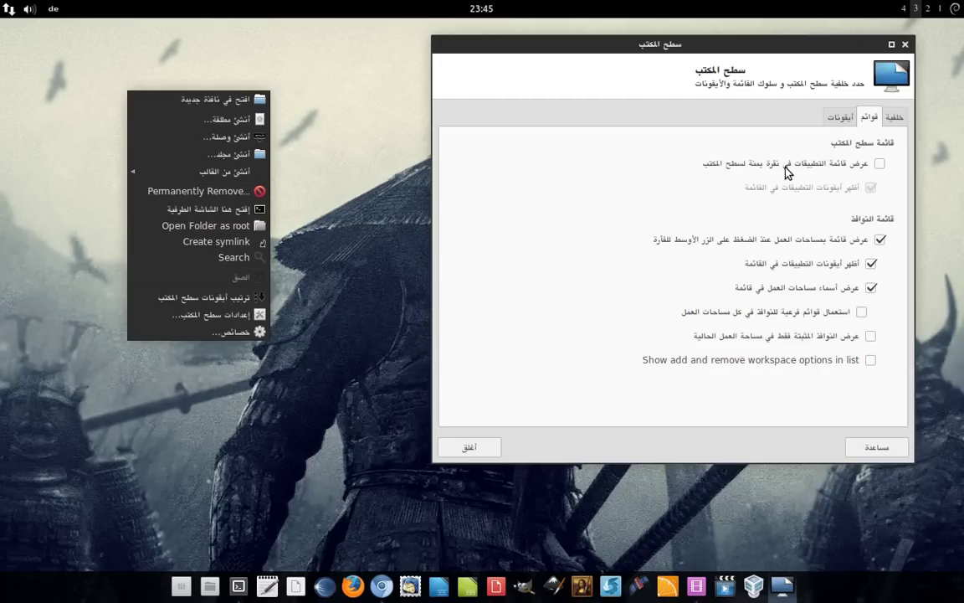
{"action": "left_click", "coordinate": [878, 164]}
{"action": "left_click", "coordinate": [878, 166]}
{"action": "right_click", "coordinate": [165, 77]}
{"action": "mouse_move", "coordinate": [96, 350]}
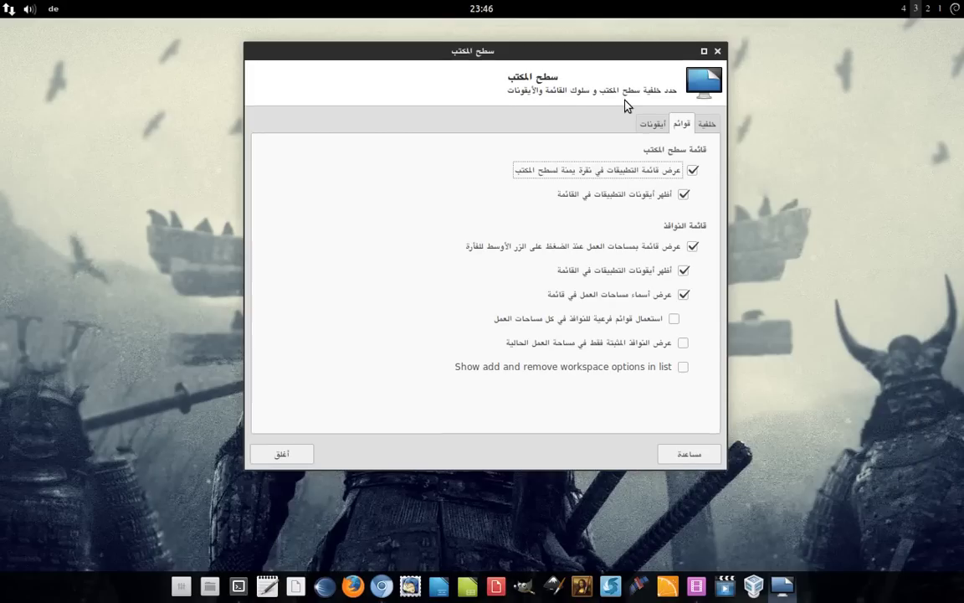
{"action": "left_click", "coordinate": [108, 305]}
Step: Show the Home default icon on the desktop, hide it again, and close the desktop settings
{"action": "left_click", "coordinate": [651, 126]}
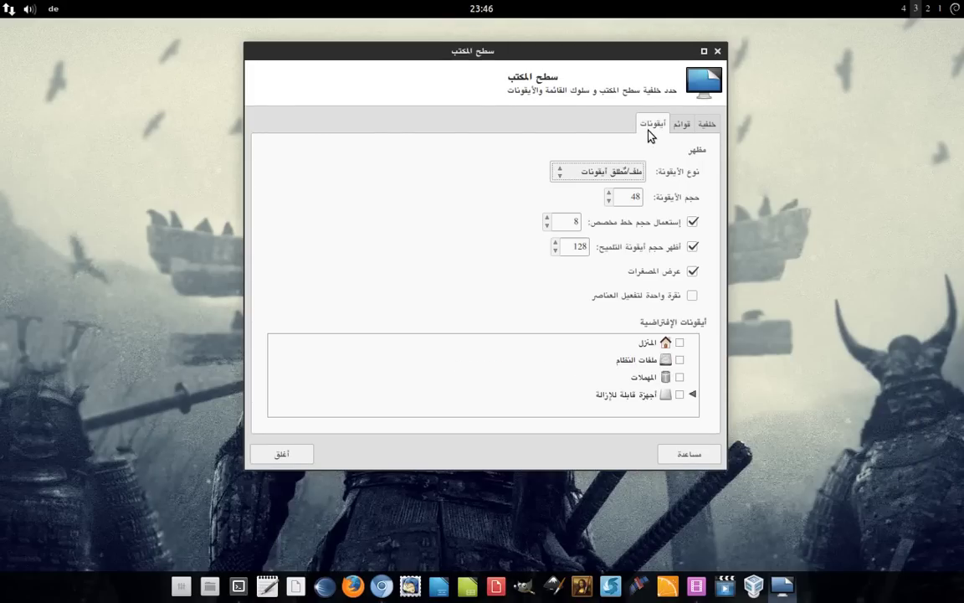
{"action": "left_click", "coordinate": [680, 342]}
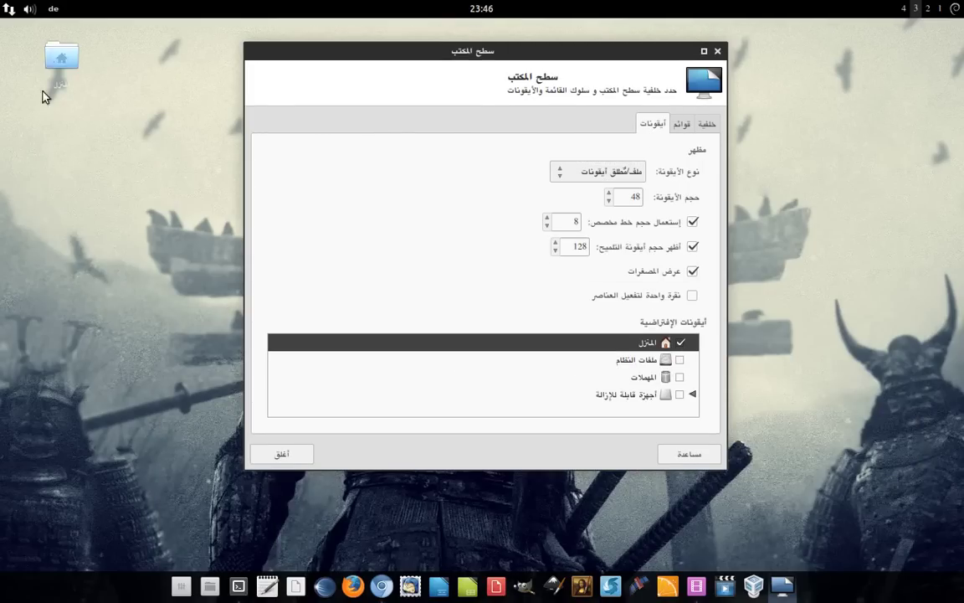
{"action": "left_click", "coordinate": [679, 343]}
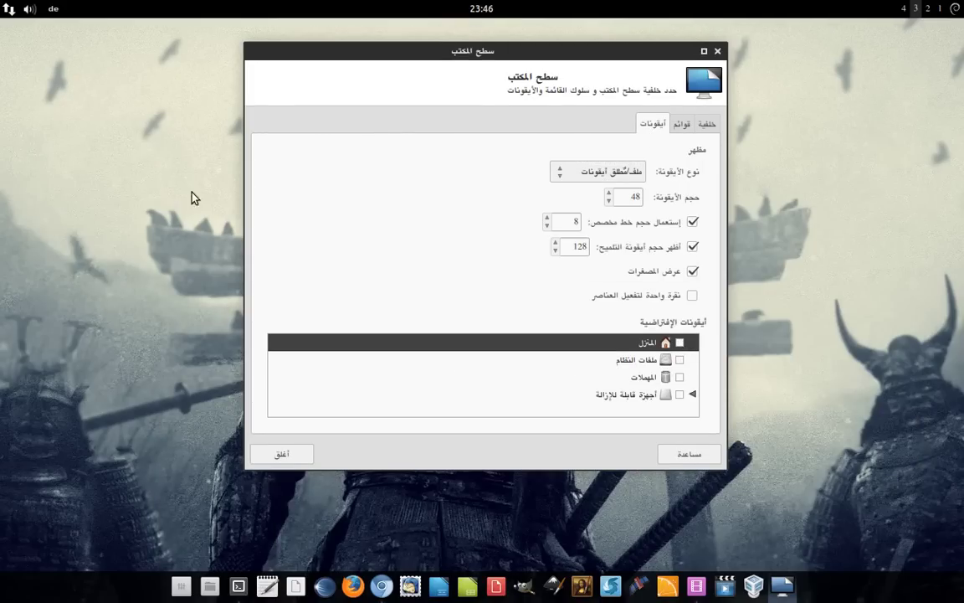
{"action": "left_click_drag", "start_coordinate": [555, 57], "coordinate": [588, 77]}
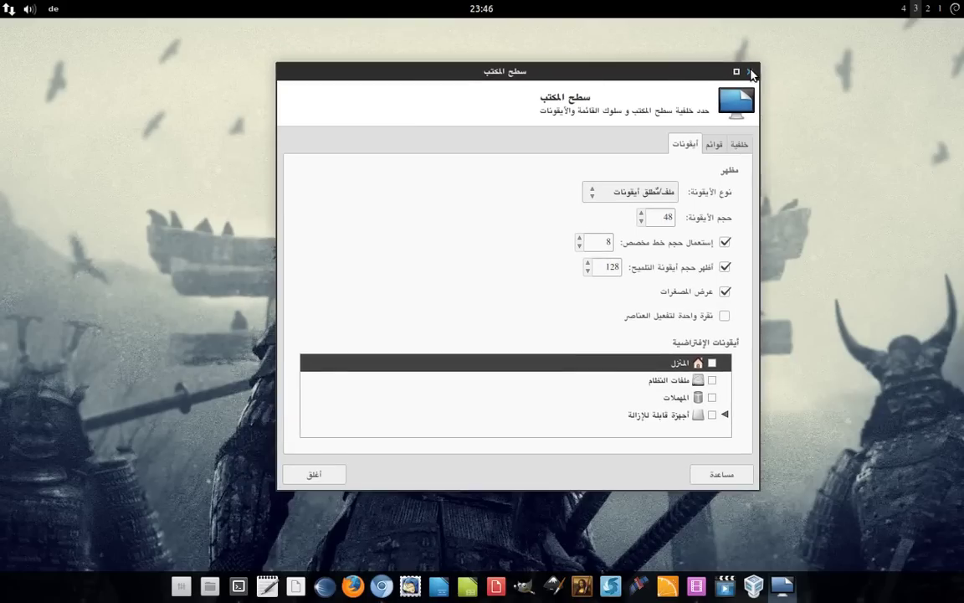
{"action": "left_click", "coordinate": [750, 72]}
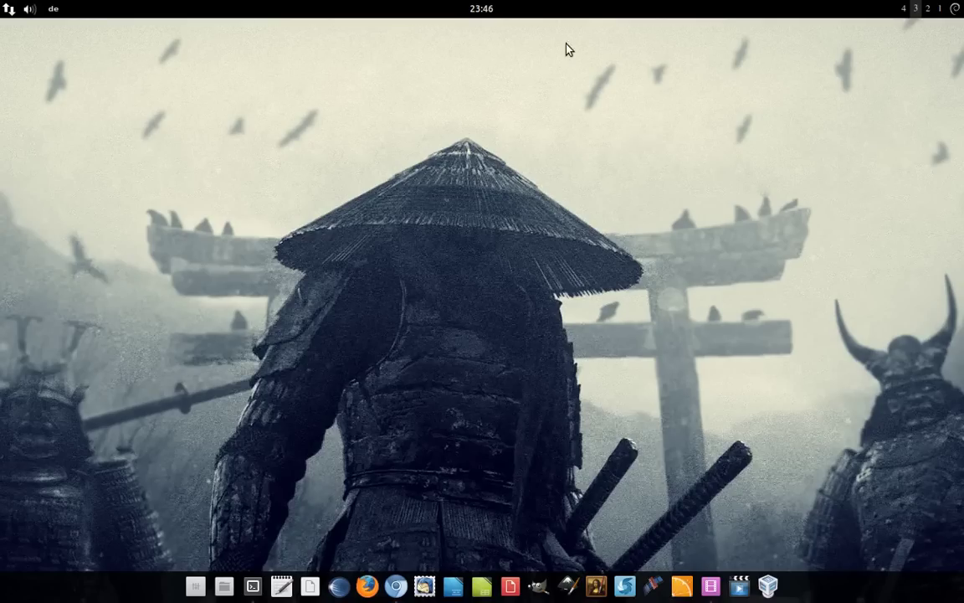
Step: Open the calendar of the panel clock
{"action": "left_click", "coordinate": [486, 7]}
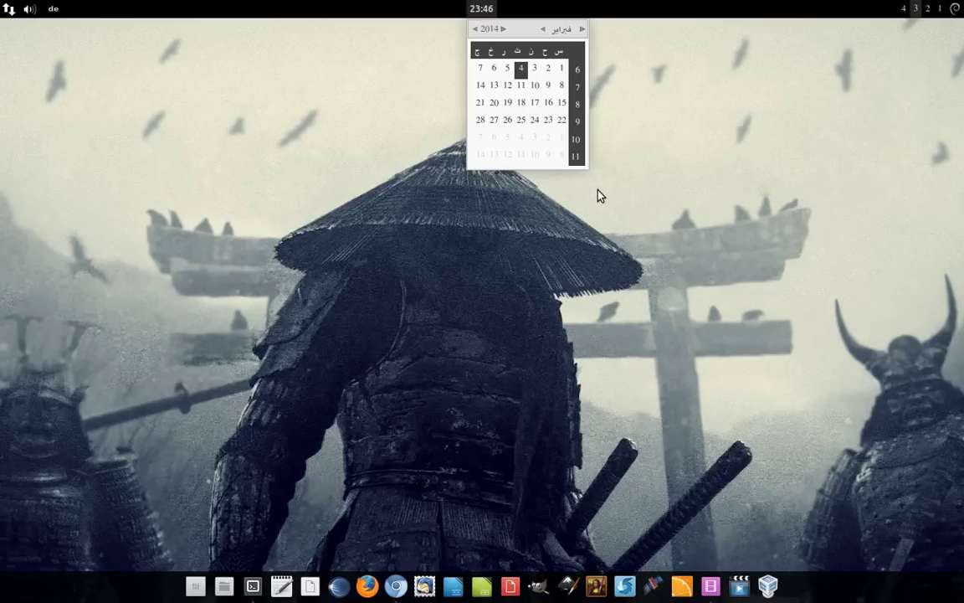
Step: Dismiss the calendar and open the settings manager to view the desktop background settings, closing them again
{"action": "left_click", "coordinate": [429, 37]}
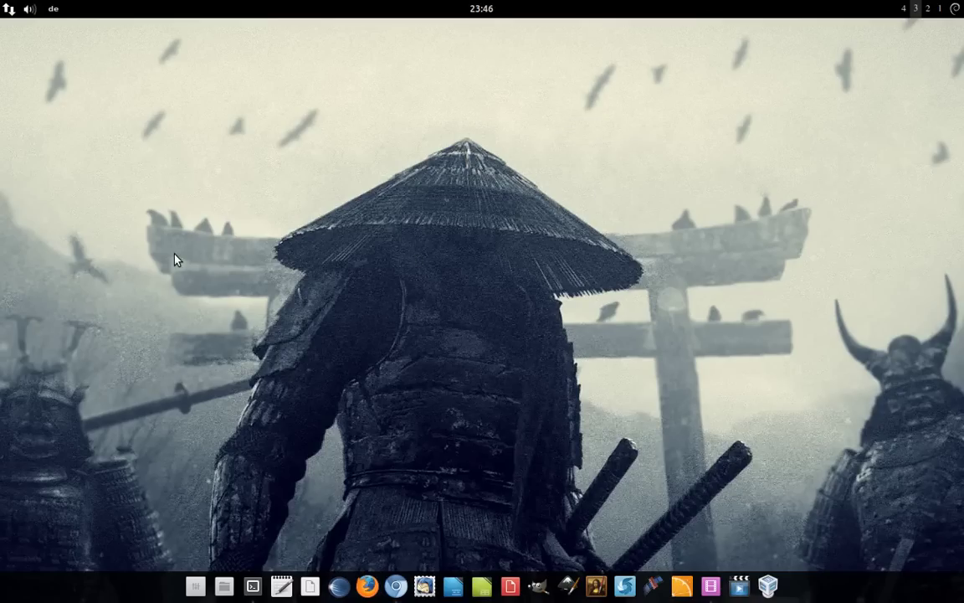
{"action": "left_click", "coordinate": [195, 586]}
{"action": "left_click_drag", "start_coordinate": [619, 82], "coordinate": [583, 69]}
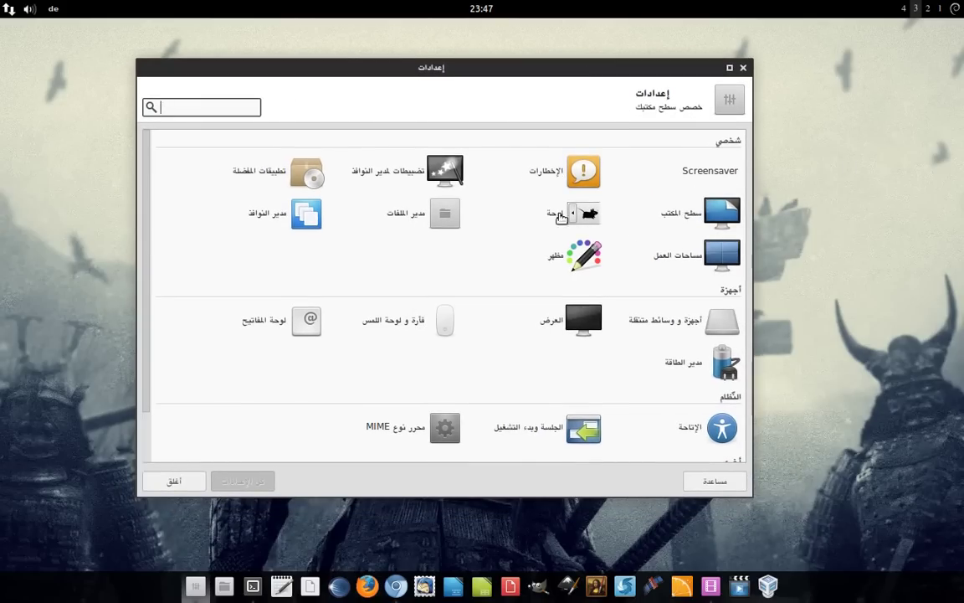
{"action": "left_click", "coordinate": [693, 218]}
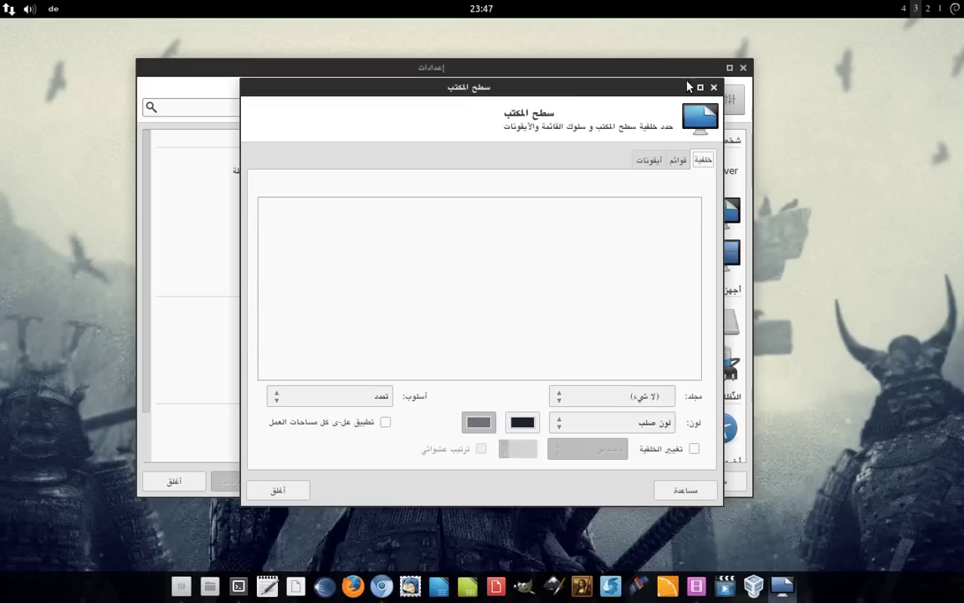
{"action": "left_click_drag", "start_coordinate": [588, 89], "coordinate": [514, 73]}
{"action": "left_click", "coordinate": [640, 72]}
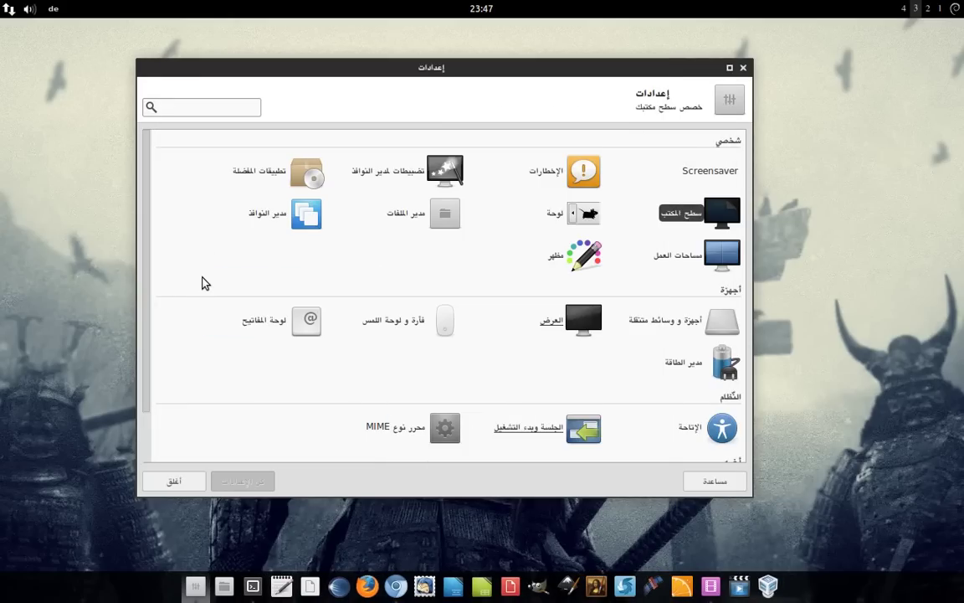
Step: Examine the compositor options in the window manager tweaks, moving the window around to show its shadow
{"action": "left_click", "coordinate": [393, 172]}
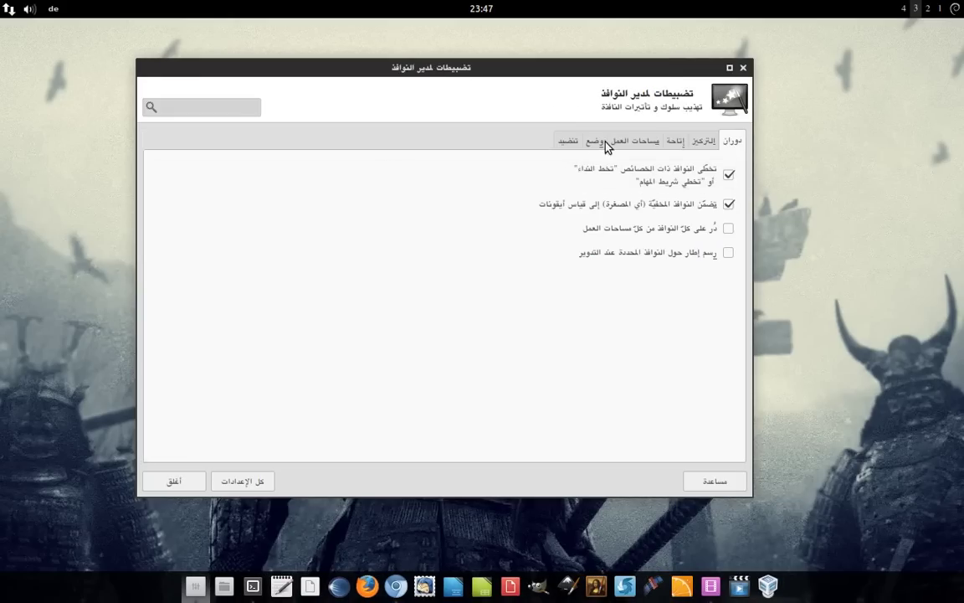
{"action": "left_click", "coordinate": [572, 142]}
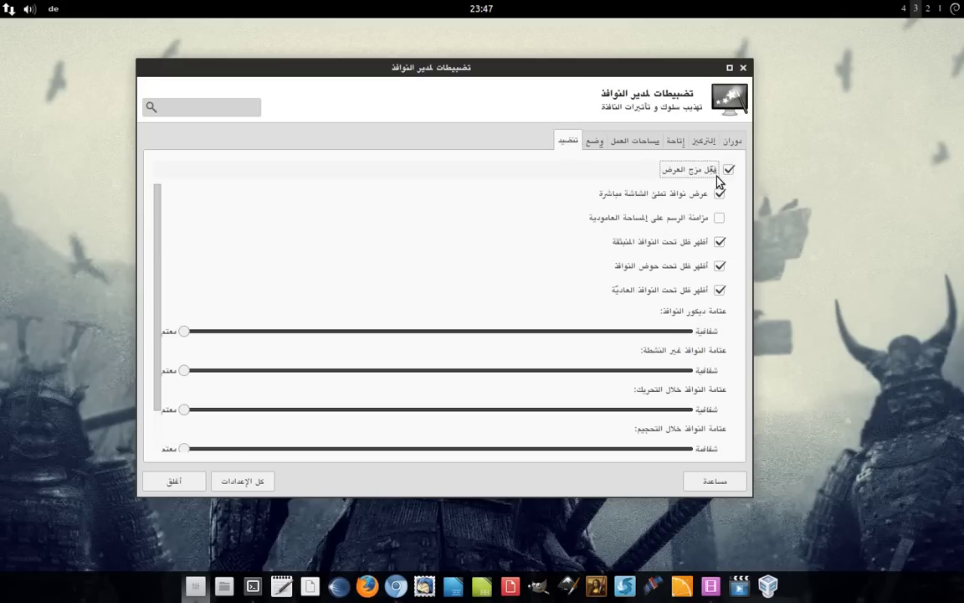
{"action": "left_click_drag", "start_coordinate": [611, 77], "coordinate": [625, 80]}
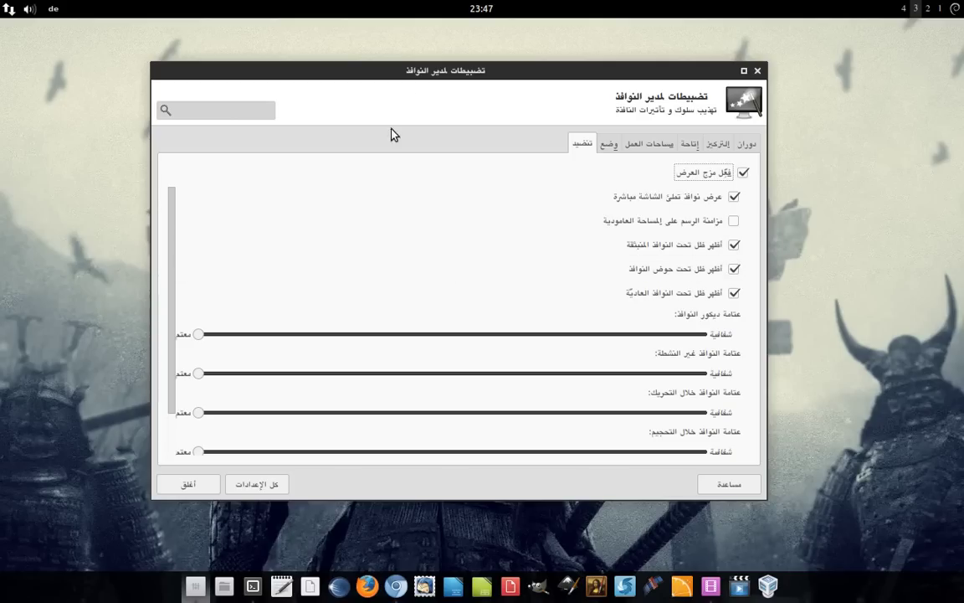
{"action": "left_click_drag", "start_coordinate": [415, 75], "coordinate": [466, 75]}
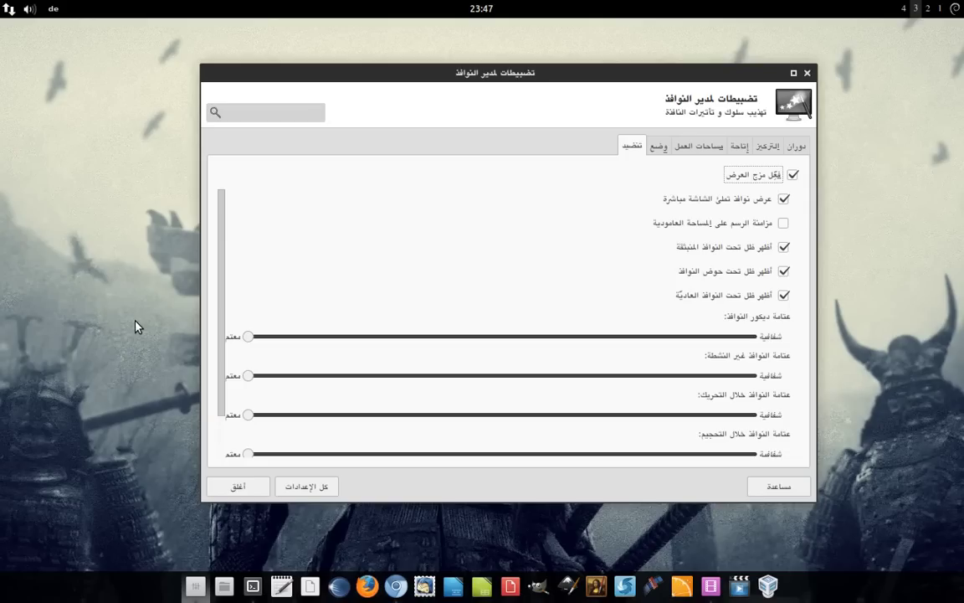
{"action": "left_click_drag", "start_coordinate": [635, 73], "coordinate": [569, 56]}
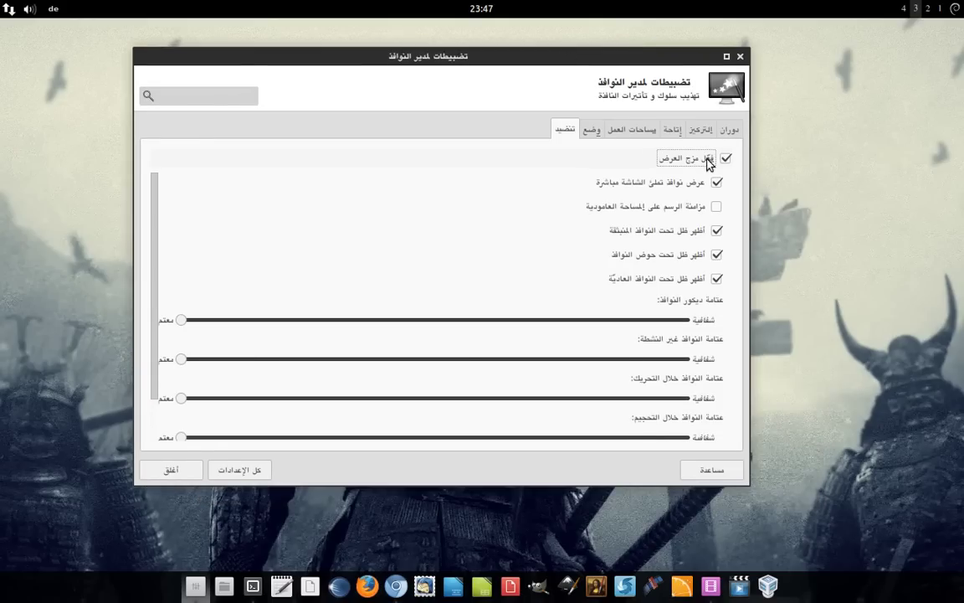
{"action": "left_click_drag", "start_coordinate": [426, 58], "coordinate": [440, 74]}
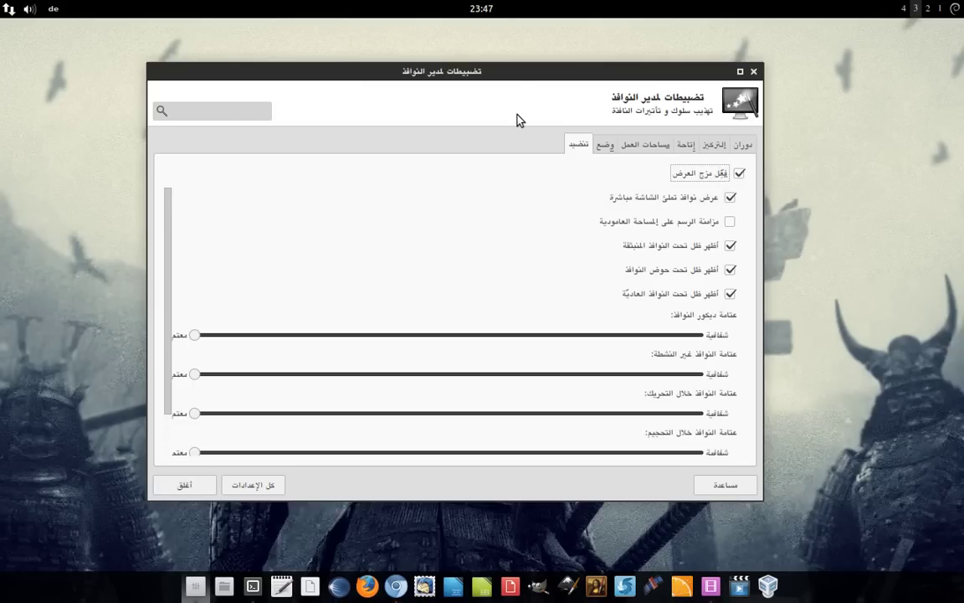
{"action": "left_click_drag", "start_coordinate": [515, 77], "coordinate": [504, 79]}
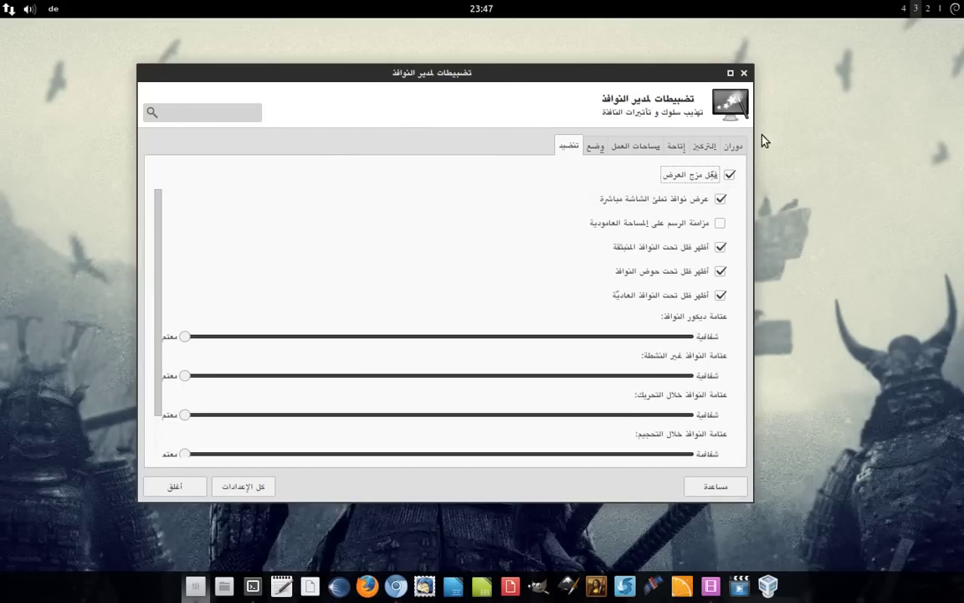
Step: Review the focus, accessibility, workspaces, placement and compositor pages of the window manager tweaks, and return to the settings overview
{"action": "left_click", "coordinate": [707, 145]}
{"action": "left_click", "coordinate": [676, 145]}
{"action": "left_click", "coordinate": [635, 145]}
{"action": "left_click", "coordinate": [595, 146]}
{"action": "left_click", "coordinate": [569, 146]}
{"action": "left_click", "coordinate": [240, 486]}
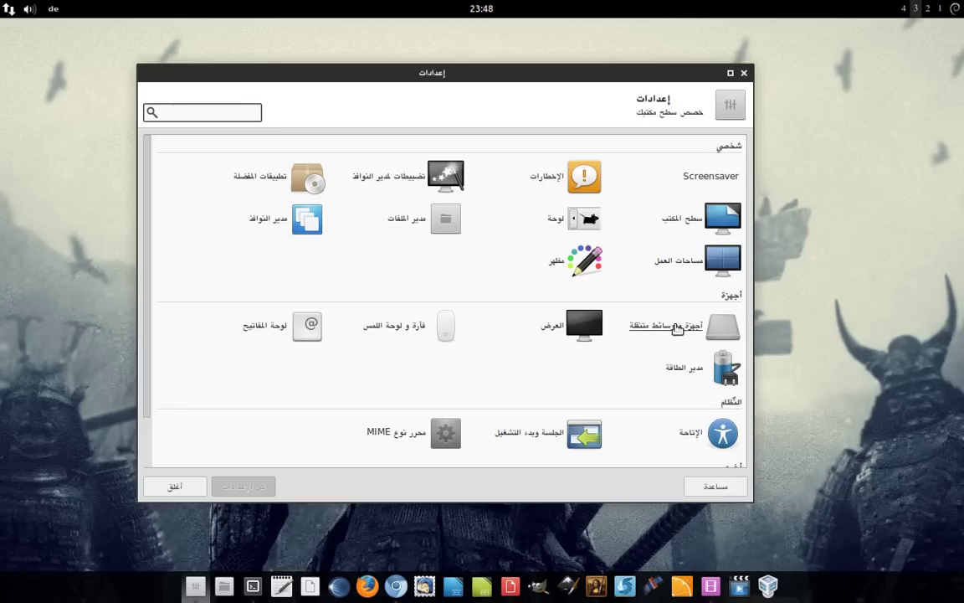
Step: Review the removable drives and media settings from storage through multimedia, cameras, PDAs, printers and input devices, and close them
{"action": "left_click", "coordinate": [691, 330]}
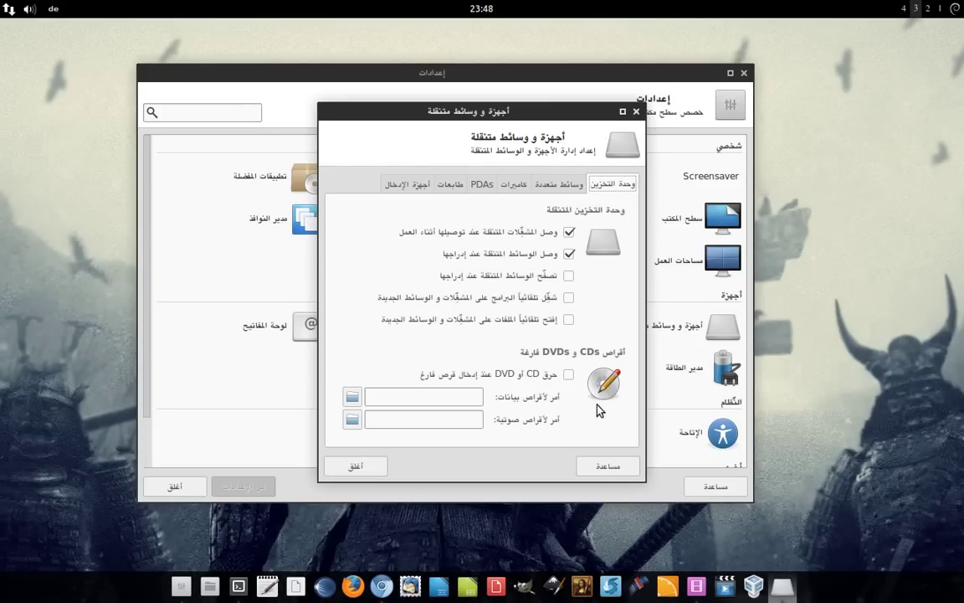
{"action": "left_click", "coordinate": [562, 183]}
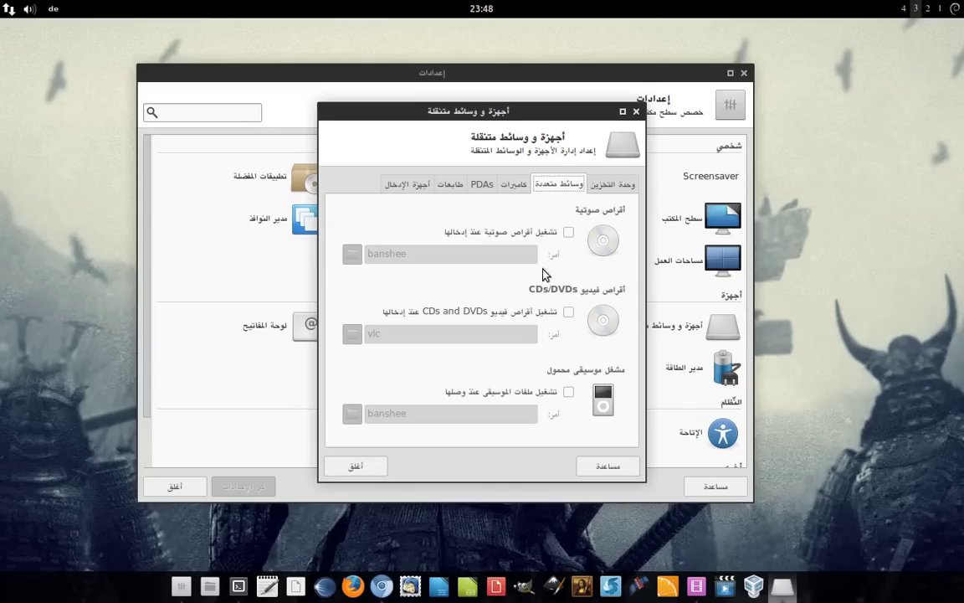
{"action": "left_click", "coordinate": [518, 183]}
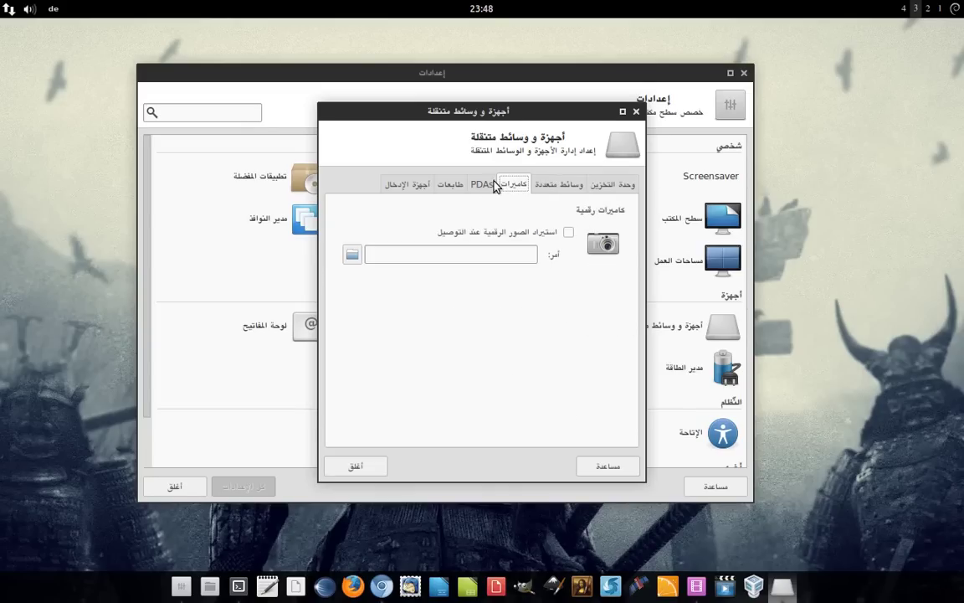
{"action": "left_click", "coordinate": [478, 185]}
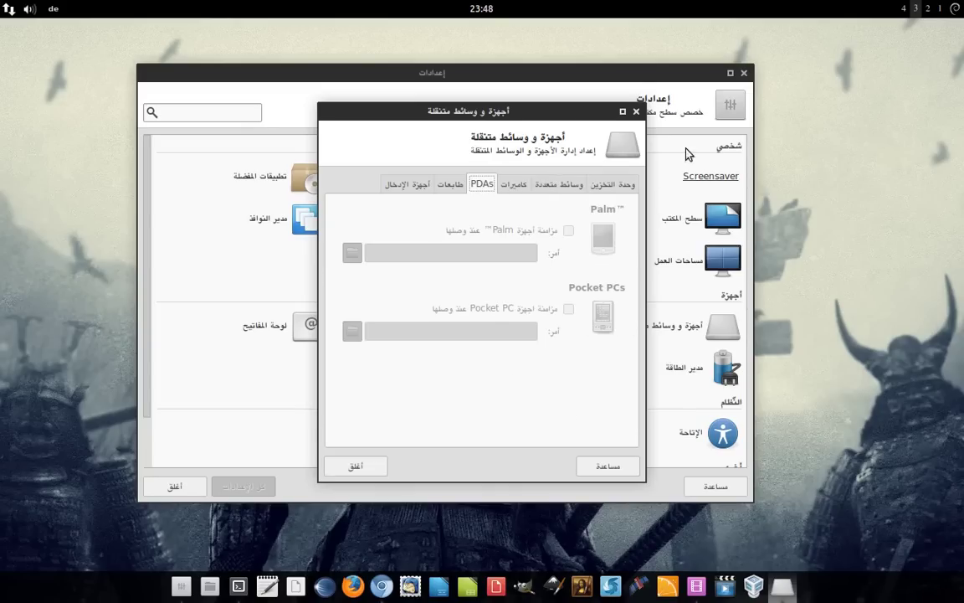
{"action": "left_click", "coordinate": [450, 184]}
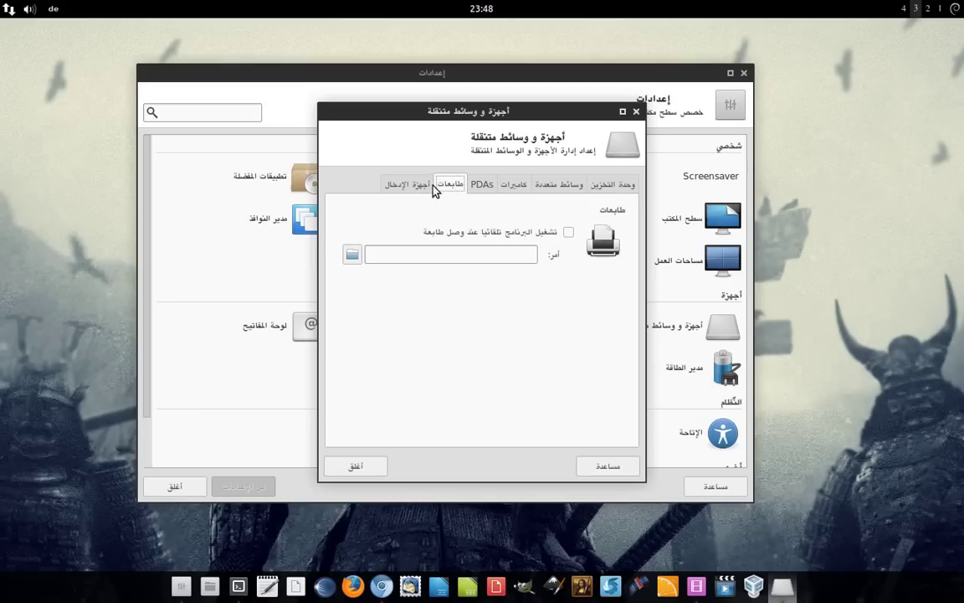
{"action": "left_click", "coordinate": [409, 186]}
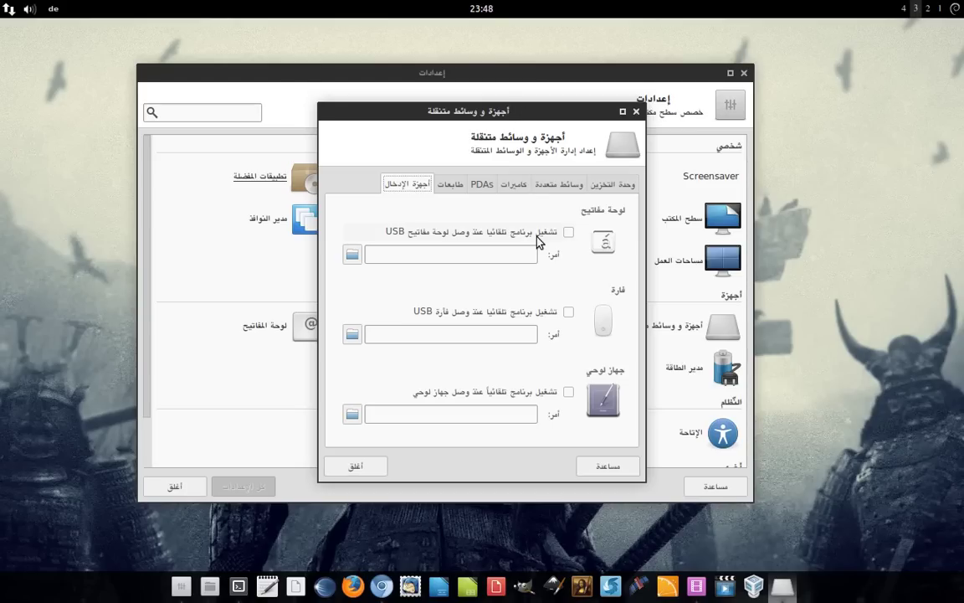
{"action": "left_click", "coordinate": [354, 471]}
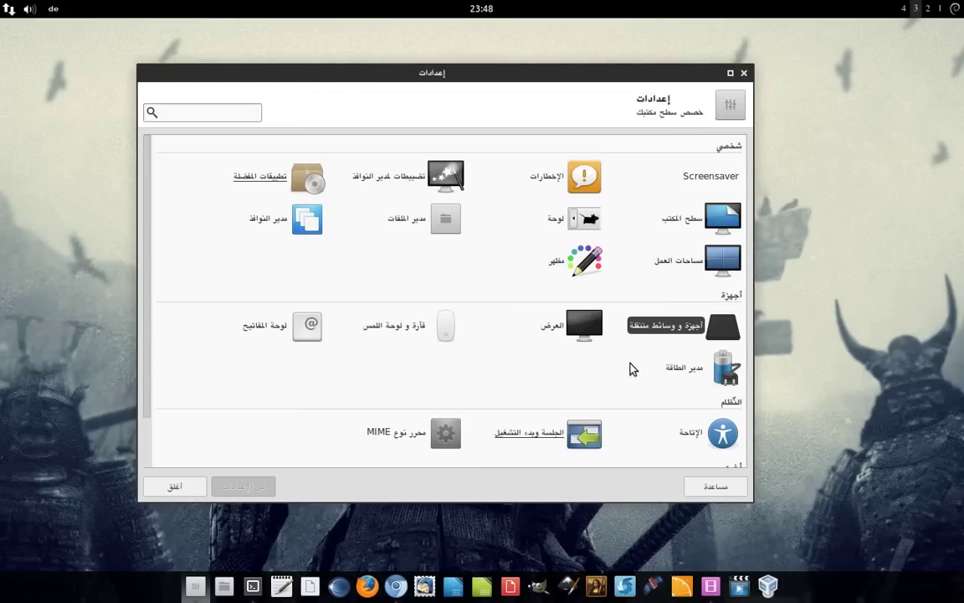
Step: View the display settings for the laptop screen and return to the settings overview
{"action": "left_click", "coordinate": [552, 327]}
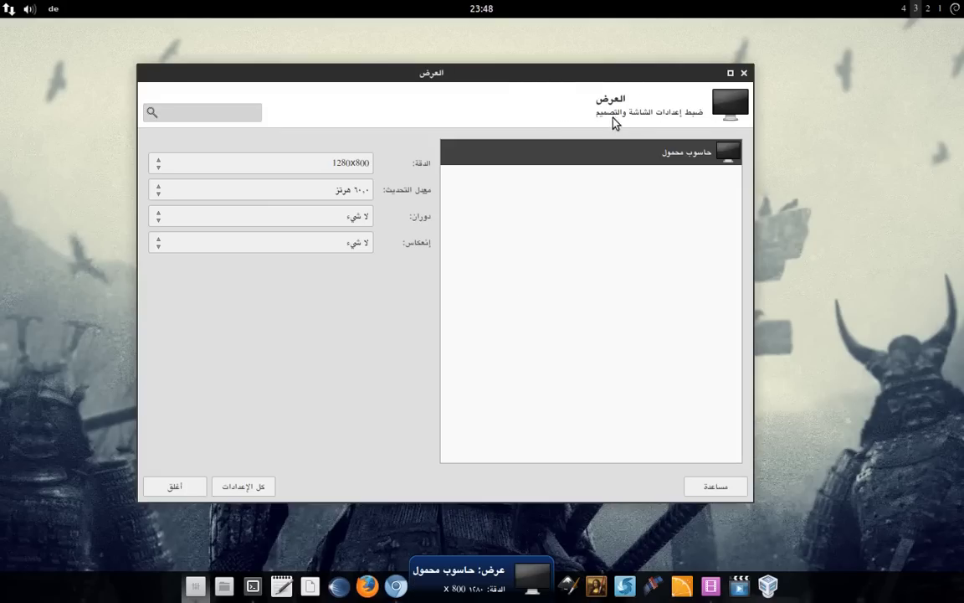
{"action": "mouse_move", "coordinate": [667, 72]}
{"action": "left_mouse_down"}
{"action": "mouse_move", "coordinate": [659, 77]}
{"action": "mouse_move", "coordinate": [671, 67]}
{"action": "left_mouse_up"}
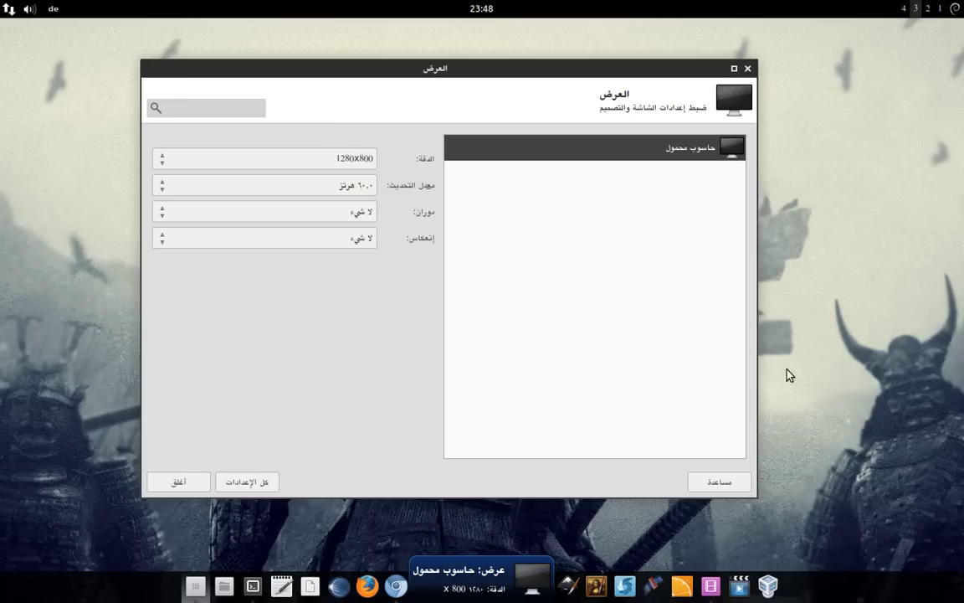
{"action": "left_click", "coordinate": [245, 485]}
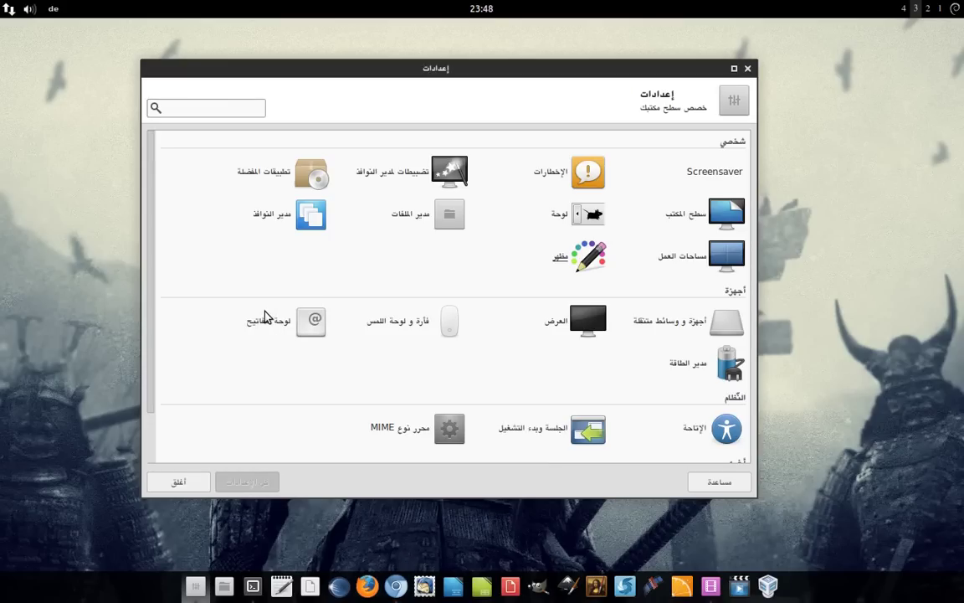
Step: Review the layout, application shortcuts and behavior pages of the keyboard settings, and return to the settings overview
{"action": "left_click", "coordinate": [265, 323]}
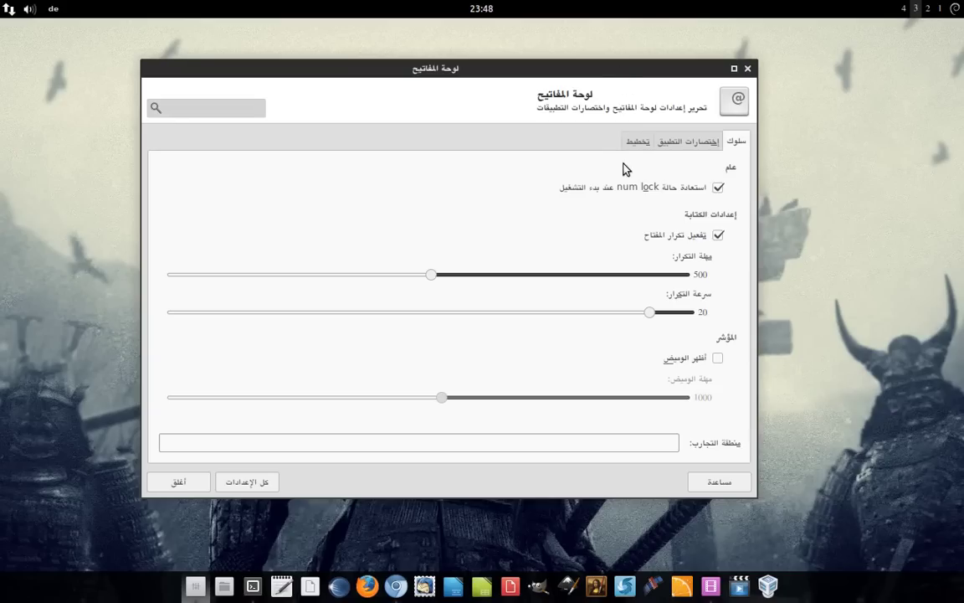
{"action": "left_click", "coordinate": [638, 141]}
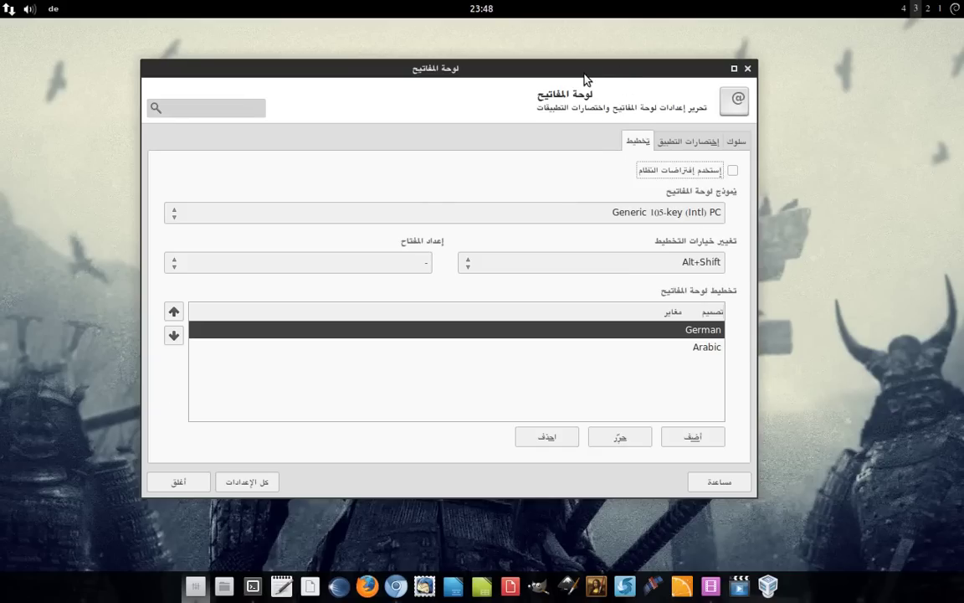
{"action": "left_click_drag", "start_coordinate": [579, 72], "coordinate": [572, 72]}
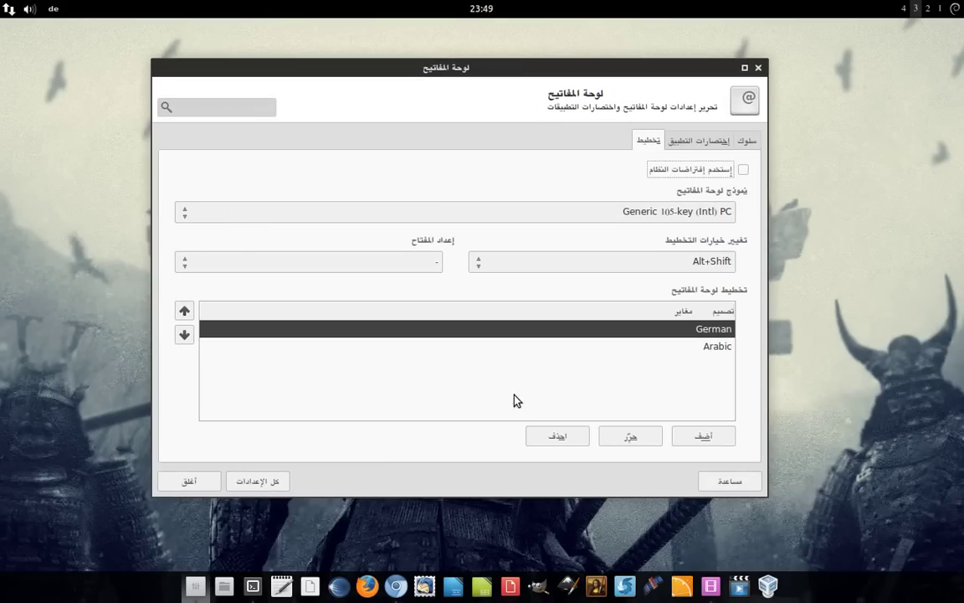
{"action": "left_click", "coordinate": [695, 142]}
{"action": "left_click", "coordinate": [745, 142]}
{"action": "left_click", "coordinate": [726, 139]}
{"action": "left_click", "coordinate": [746, 140]}
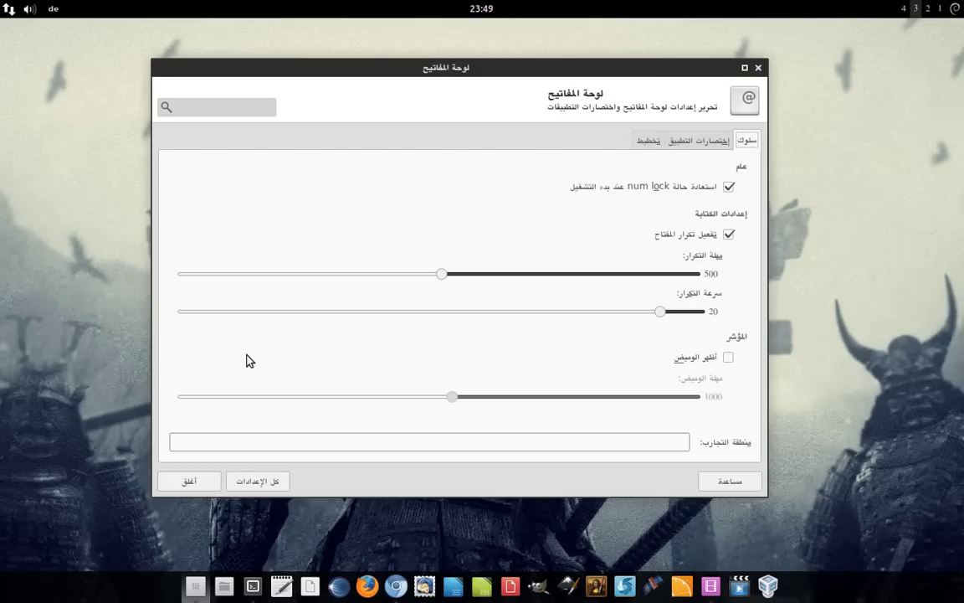
{"action": "left_click", "coordinate": [267, 490]}
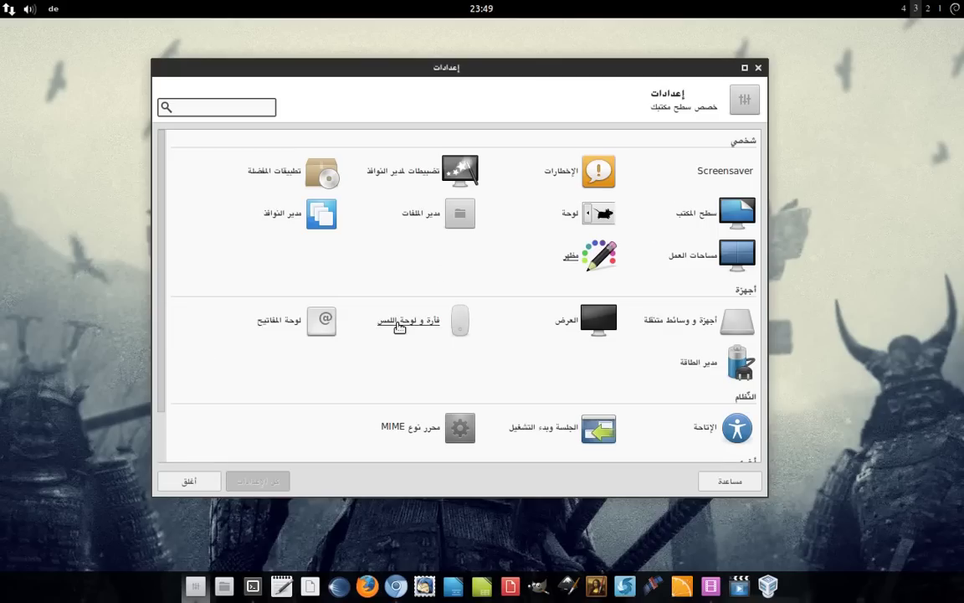
Step: Review the behavior, theme and devices pages of the mouse and touchpad settings, and return to the settings overview
{"action": "left_click", "coordinate": [410, 325]}
{"action": "left_click", "coordinate": [721, 140]}
{"action": "left_click", "coordinate": [697, 141]}
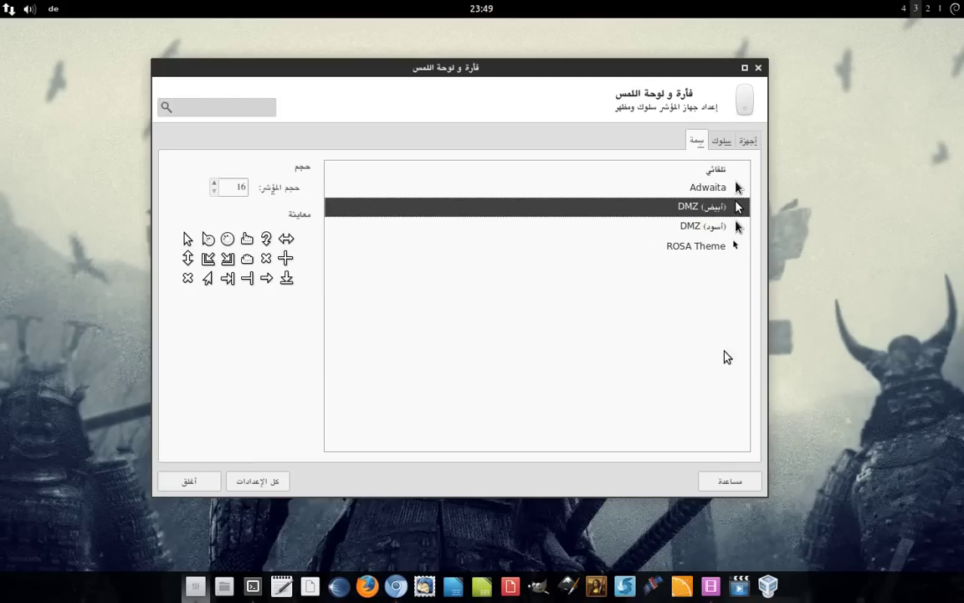
{"action": "left_click", "coordinate": [748, 140]}
{"action": "left_click", "coordinate": [251, 480]}
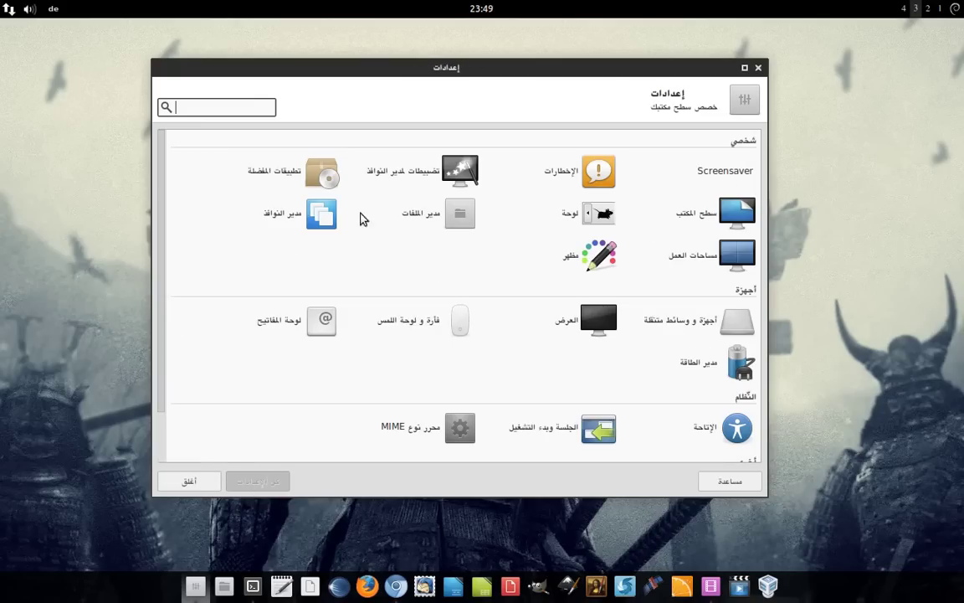
Step: Review the power manager's general, plugged-in, on-battery and extended options, and look through the full settings overview
{"action": "left_click", "coordinate": [708, 362]}
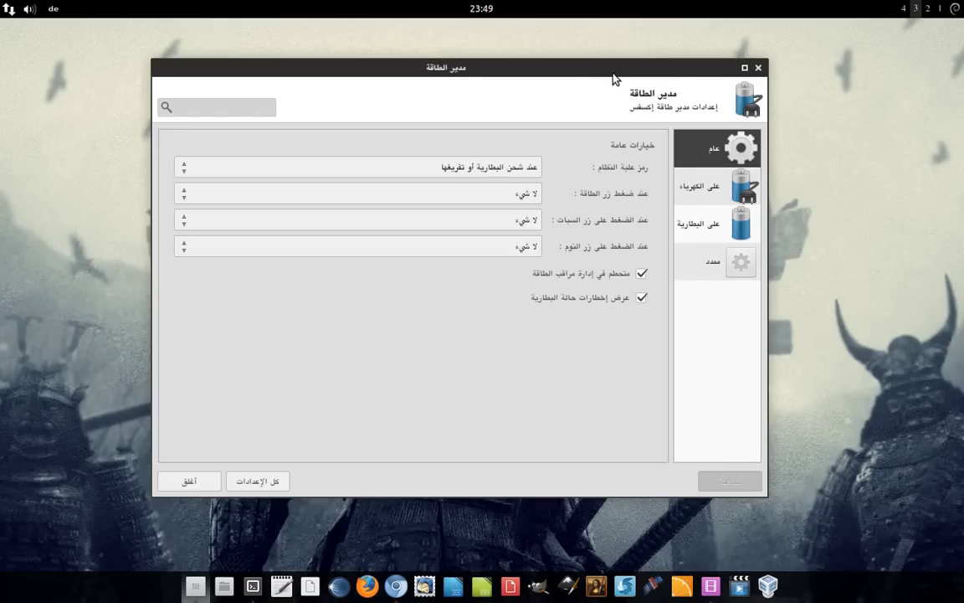
{"action": "left_click", "coordinate": [677, 196]}
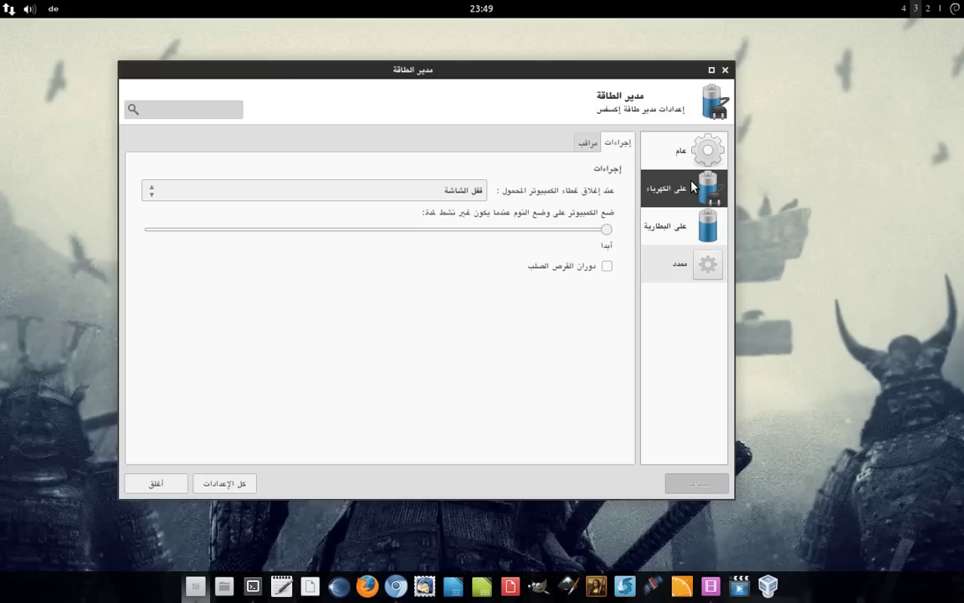
{"action": "left_click", "coordinate": [685, 230]}
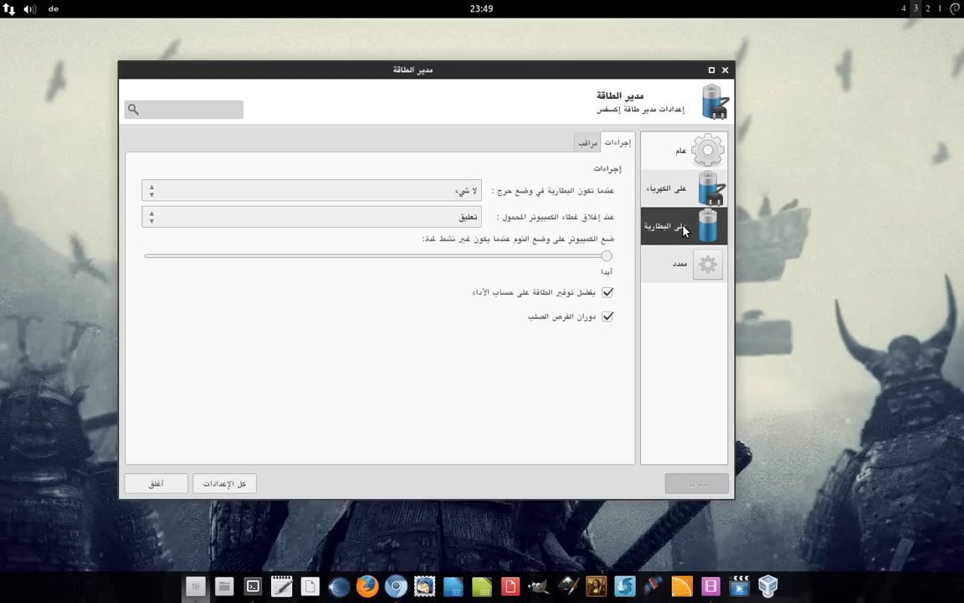
{"action": "left_click", "coordinate": [693, 266]}
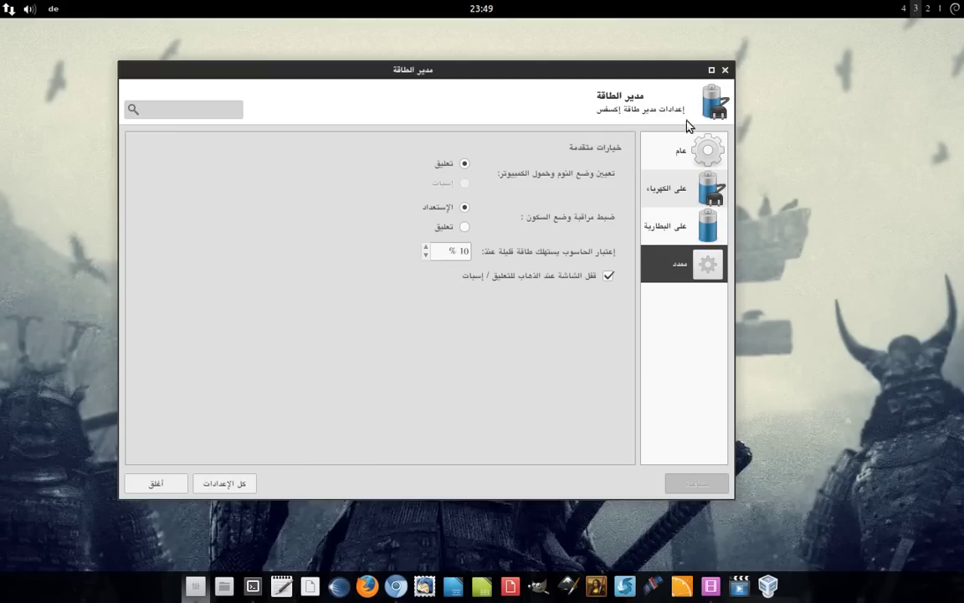
{"action": "left_click", "coordinate": [209, 490]}
{"action": "scroll", "coordinate": [451, 259], "scroll_direction": "down", "scroll_amount": 3}
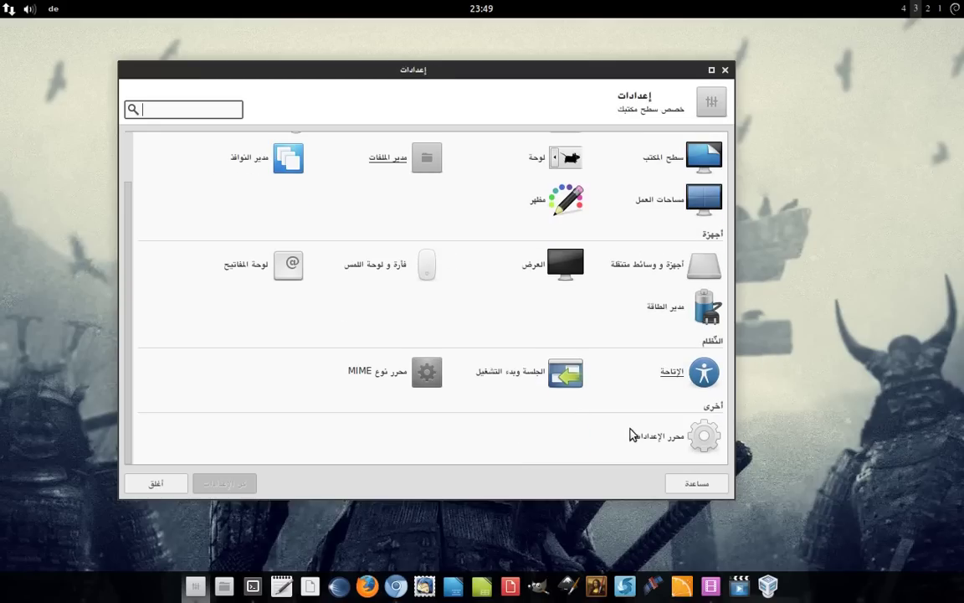
{"action": "scroll", "coordinate": [494, 340], "scroll_direction": "up", "scroll_amount": 3}
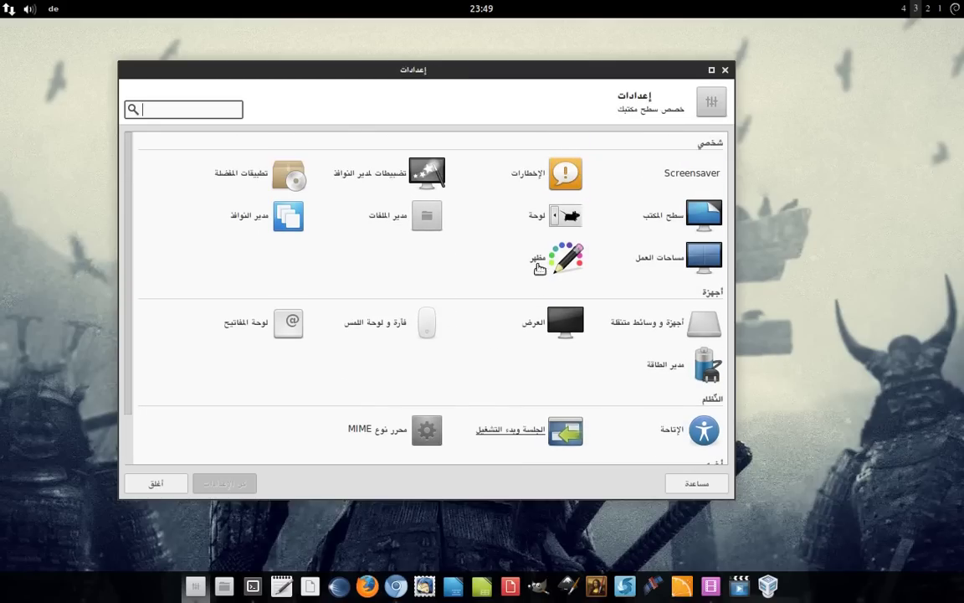
Step: Review the style, icons, fonts and settings pages of the appearance settings, and return to the settings overview
{"action": "left_click", "coordinate": [537, 261]}
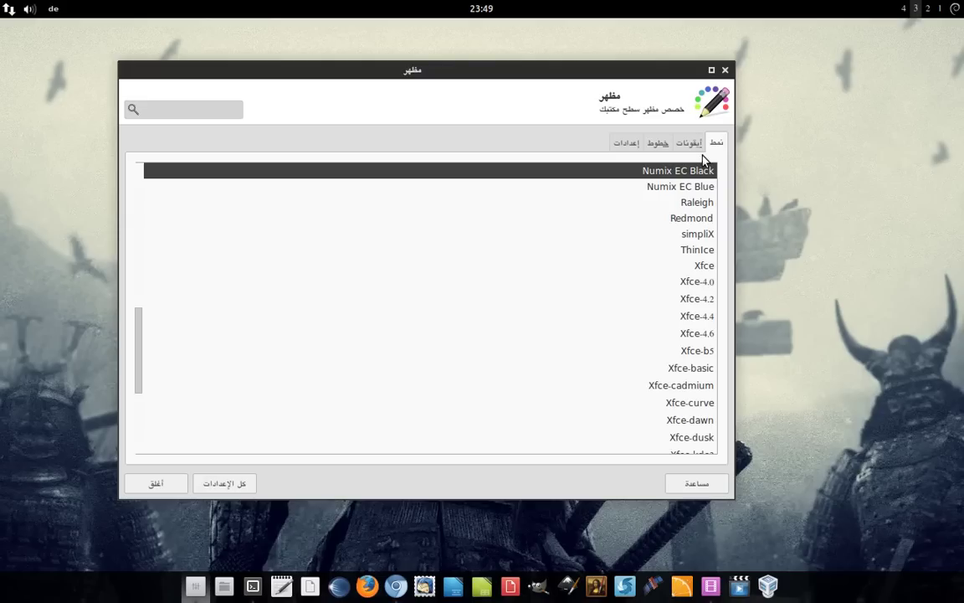
{"action": "left_click", "coordinate": [689, 143]}
{"action": "left_click", "coordinate": [659, 144]}
{"action": "left_click", "coordinate": [635, 146]}
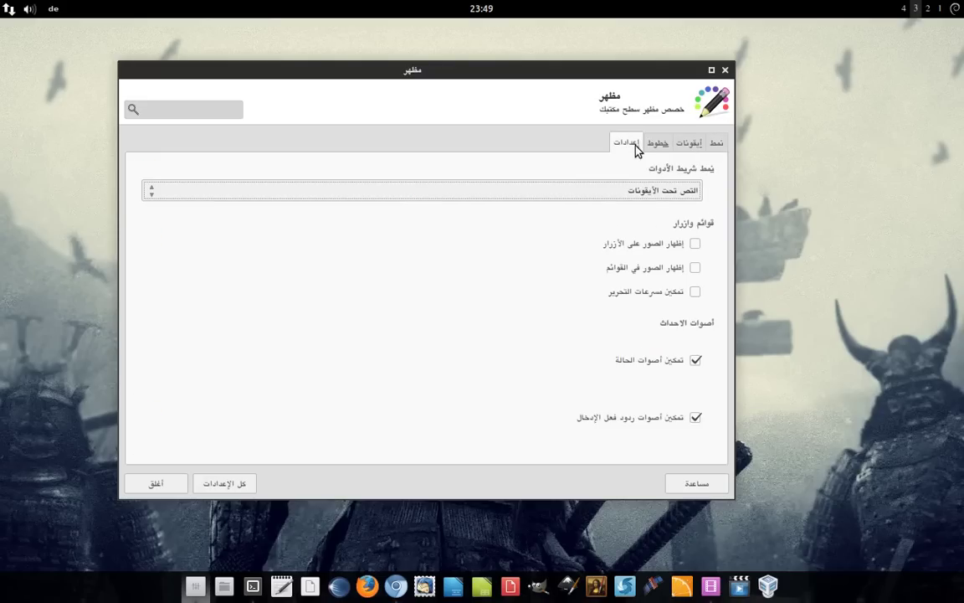
{"action": "left_click", "coordinate": [225, 483]}
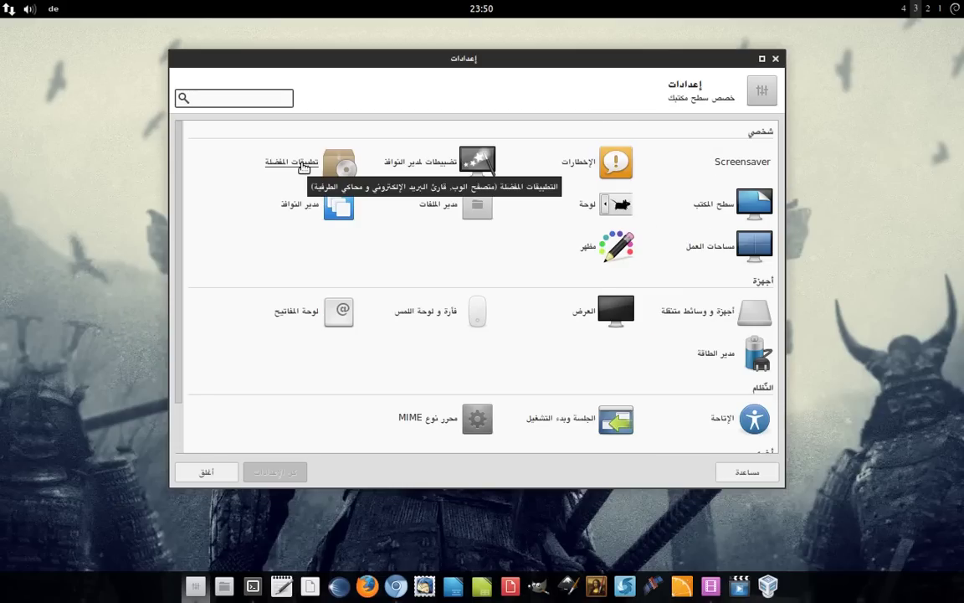
Step: Review the internet and utilities pages of the preferred applications settings, and return to the settings overview
{"action": "left_click", "coordinate": [303, 167]}
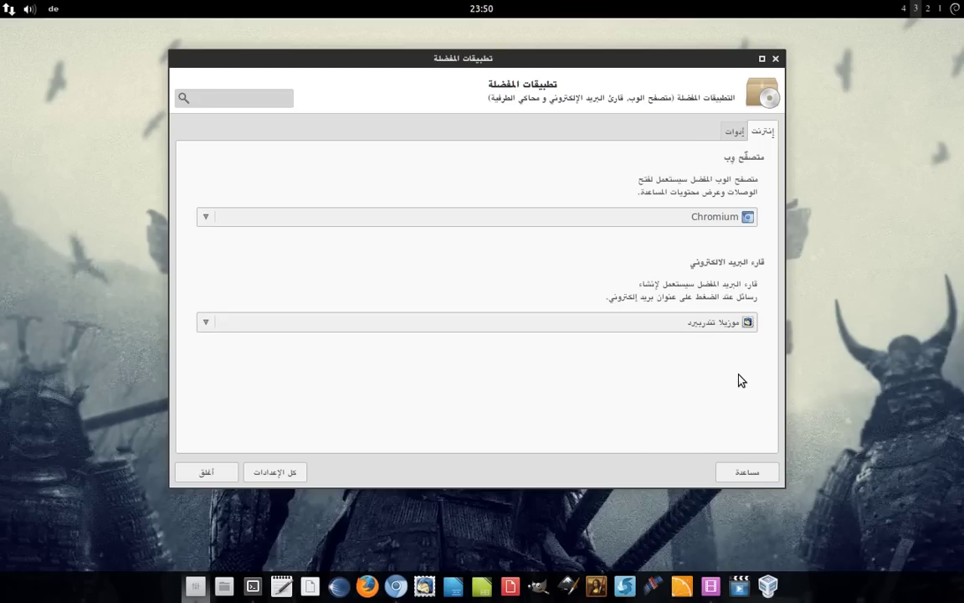
{"action": "left_click", "coordinate": [734, 131]}
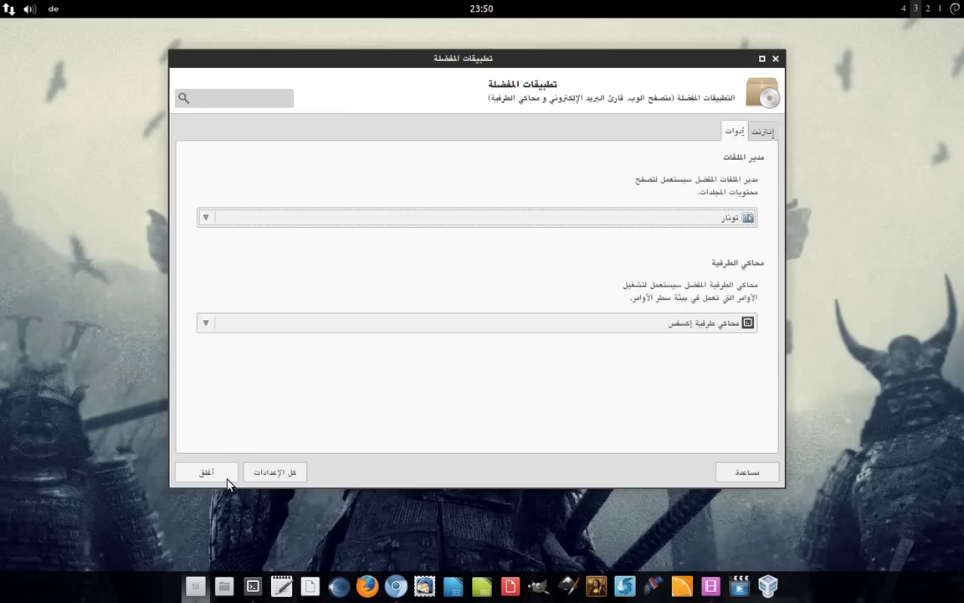
{"action": "left_click", "coordinate": [281, 473]}
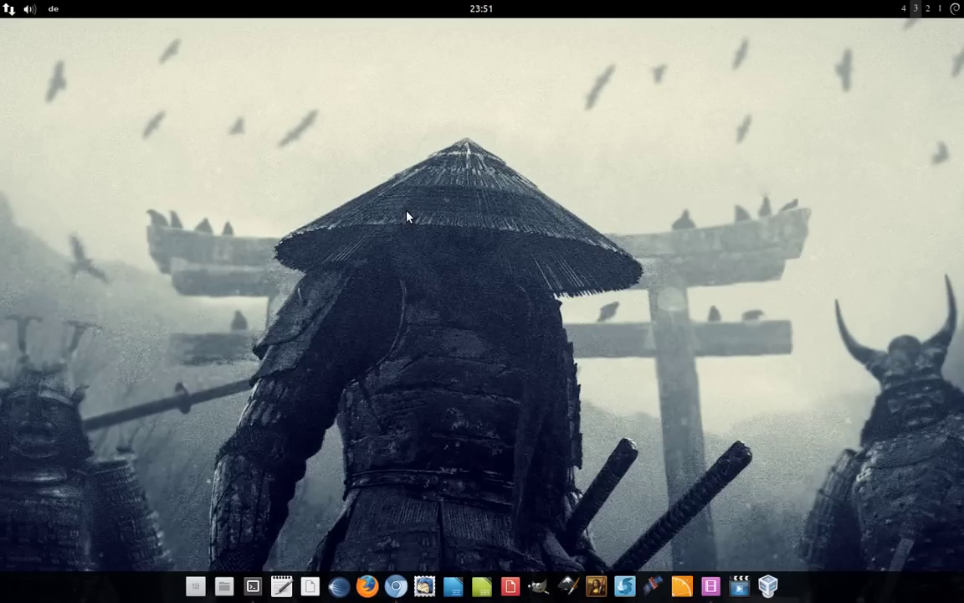
Step: Open the Thunar file manager, view its version and copyright information, and close the about dialog
{"action": "left_click", "coordinate": [224, 585]}
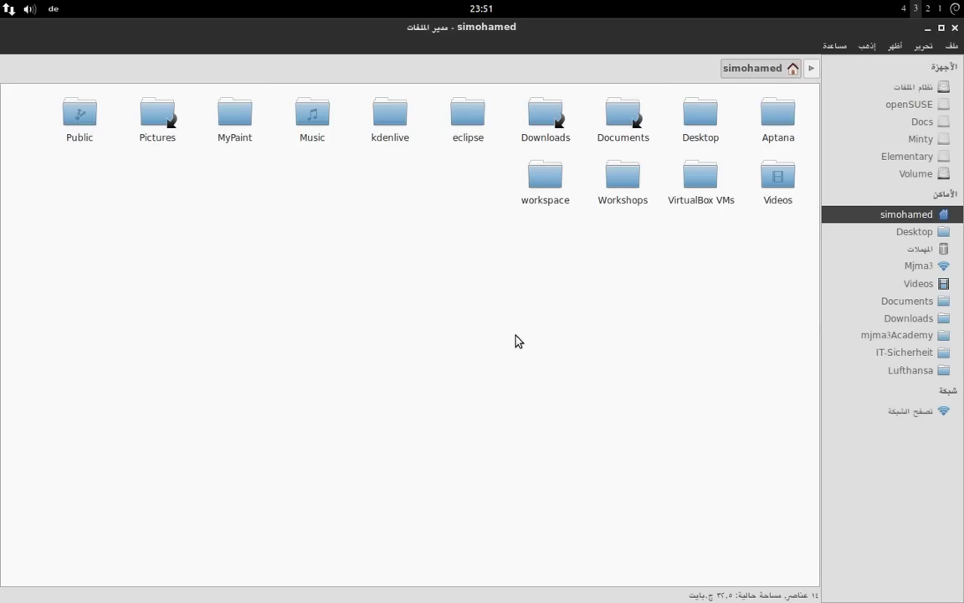
{"action": "left_click", "coordinate": [834, 47]}
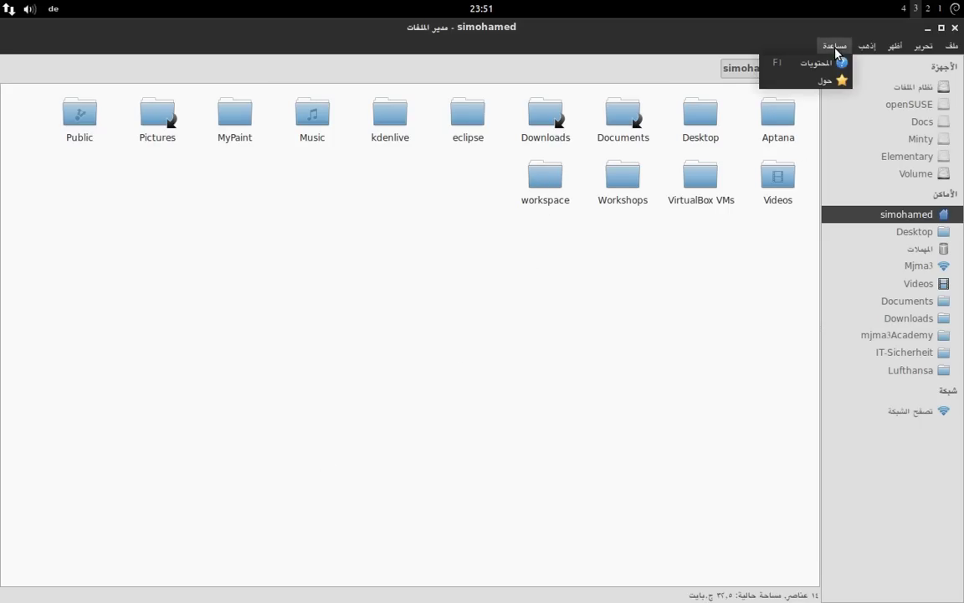
{"action": "left_click", "coordinate": [837, 80]}
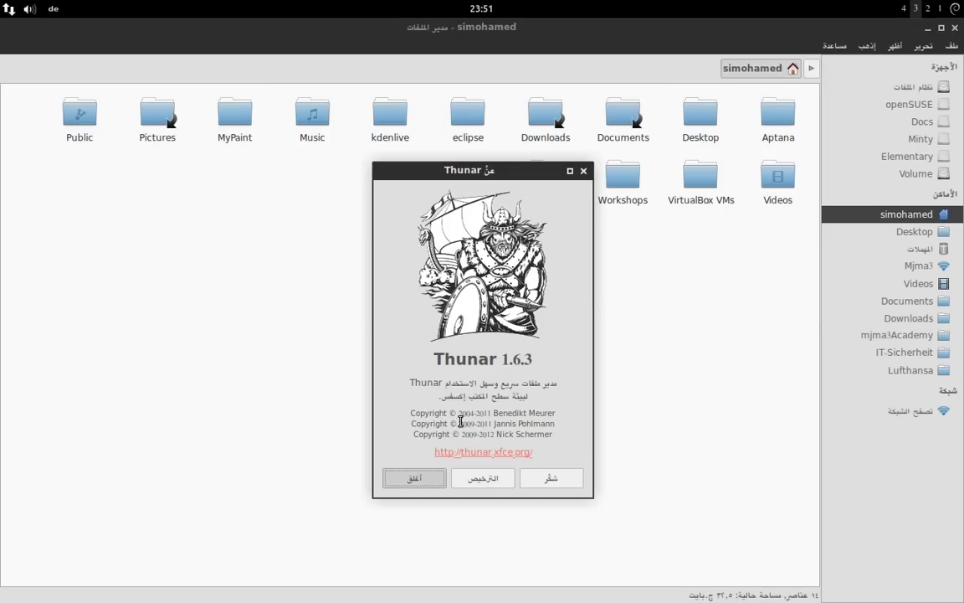
{"action": "left_click", "coordinate": [414, 477]}
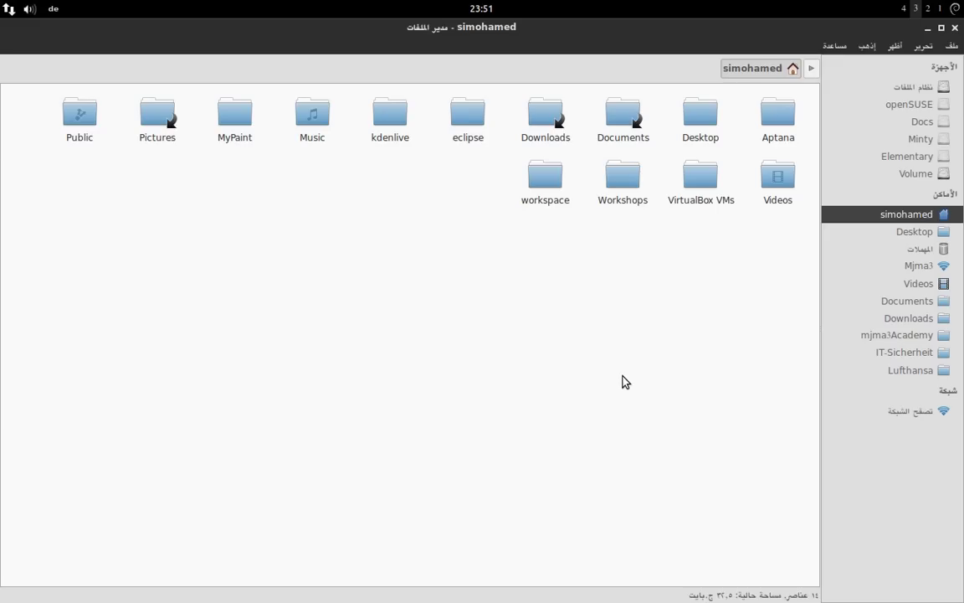
Step: Open two additional home folder tabs in the file manager and switch between the tabs
{"action": "left_click", "coordinate": [952, 46]}
{"action": "left_click", "coordinate": [947, 65]}
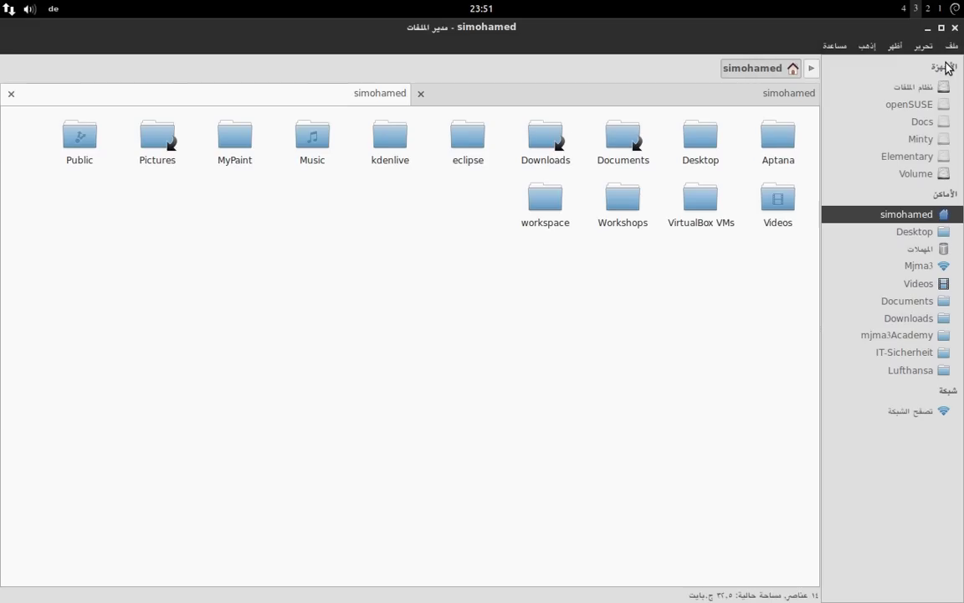
{"action": "left_click", "coordinate": [639, 98]}
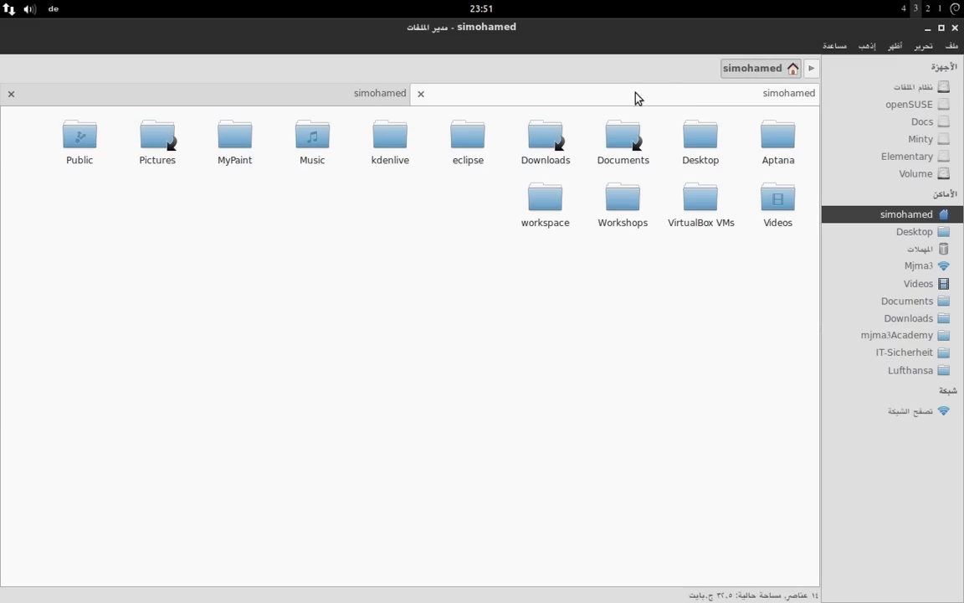
{"action": "left_click", "coordinate": [311, 98]}
{"action": "left_click", "coordinate": [952, 46]}
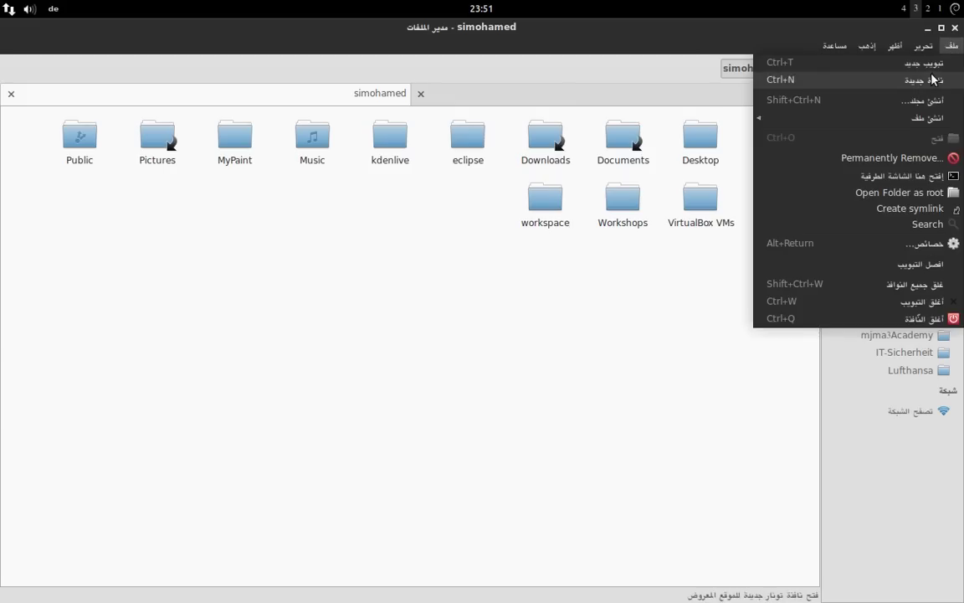
{"action": "left_click", "coordinate": [931, 63]}
{"action": "left_click", "coordinate": [460, 98]}
{"action": "left_click", "coordinate": [652, 93]}
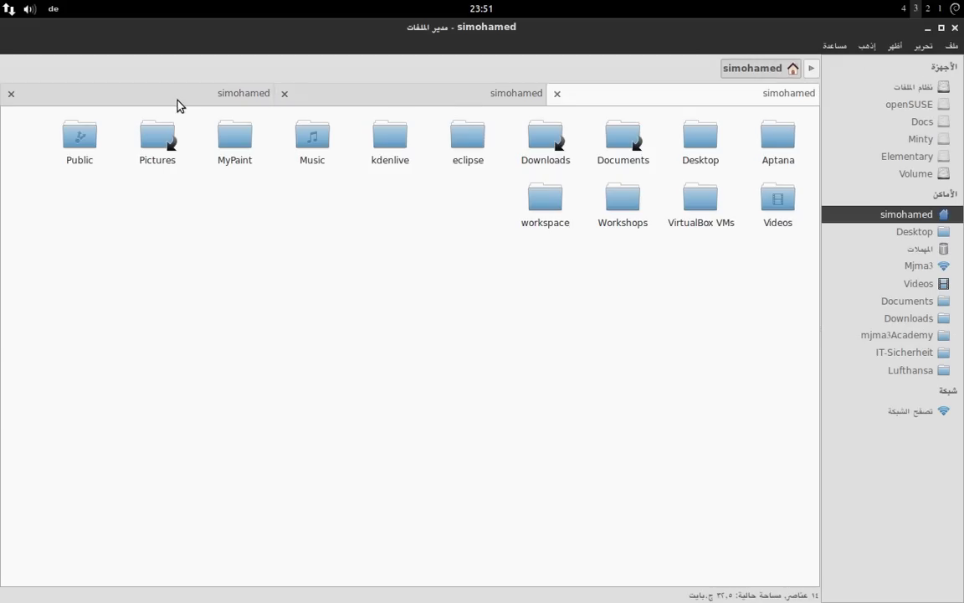
{"action": "left_click", "coordinate": [172, 96]}
{"action": "left_click", "coordinate": [395, 98]}
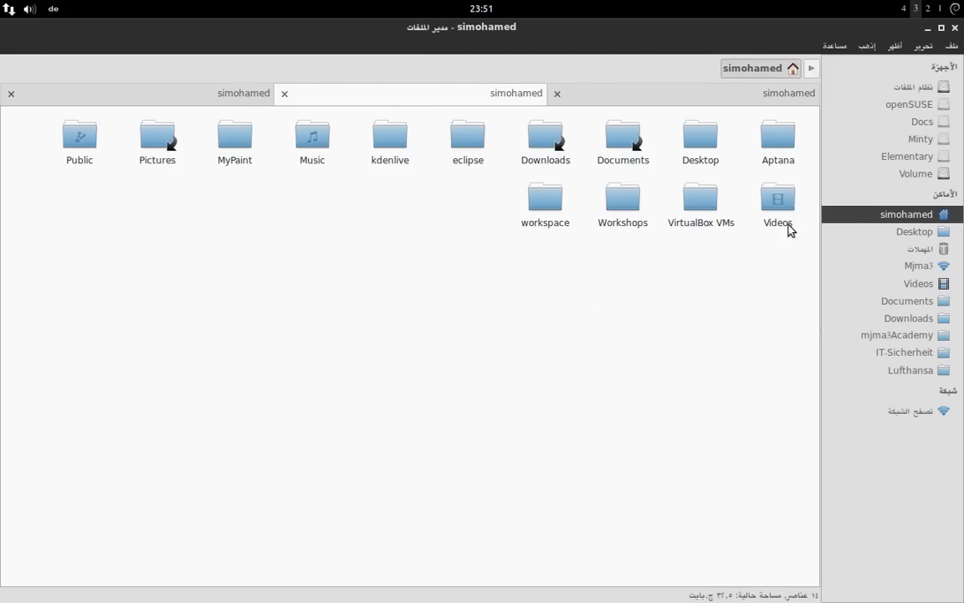
Step: Add the kdenlive folder to the side pane's places and look through the pane's options for showing devices and places
{"action": "left_click_drag", "start_coordinate": [380, 140], "coordinate": [904, 388]}
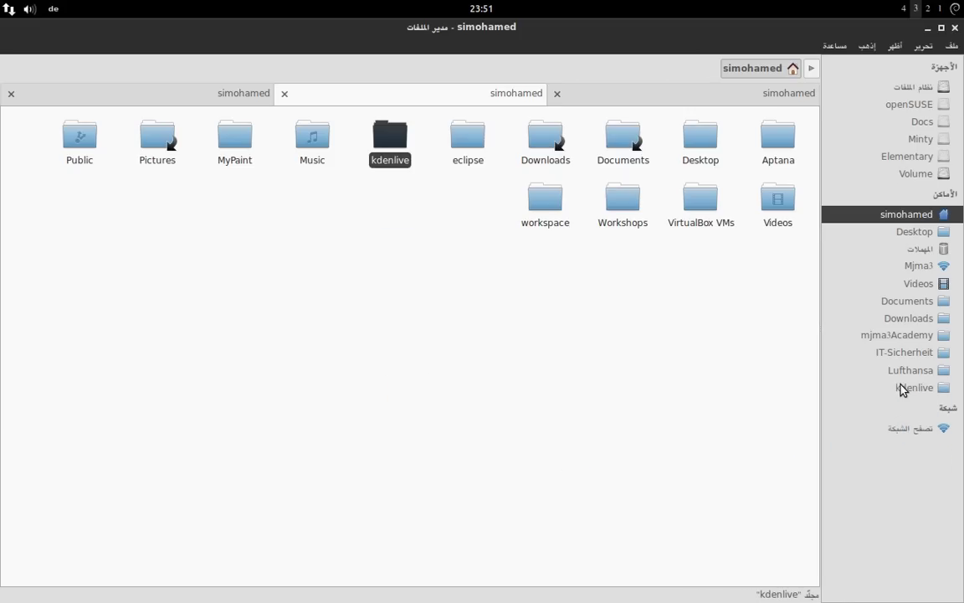
{"action": "right_click", "coordinate": [875, 463]}
{"action": "mouse_move", "coordinate": [856, 470]}
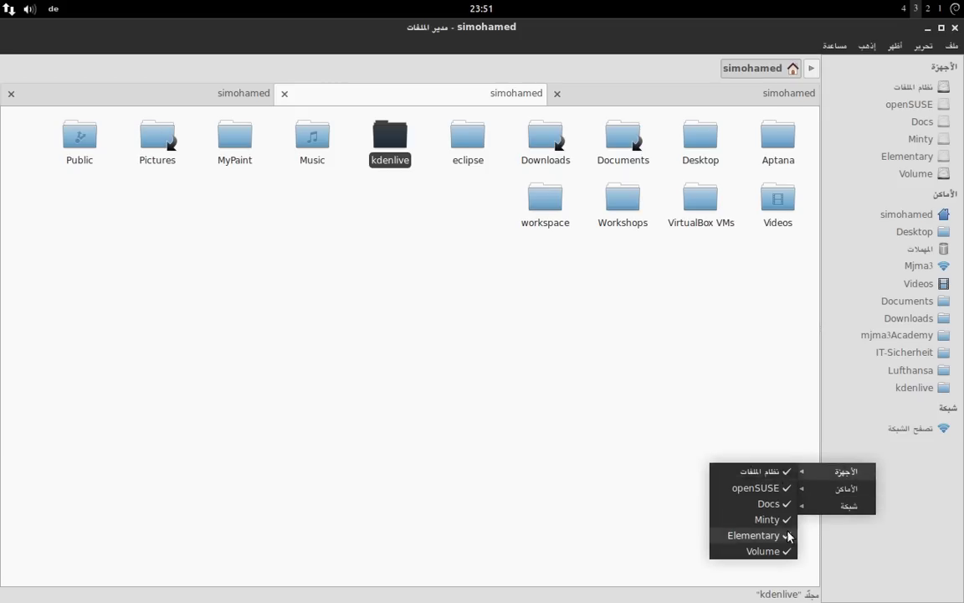
{"action": "mouse_move", "coordinate": [847, 489]}
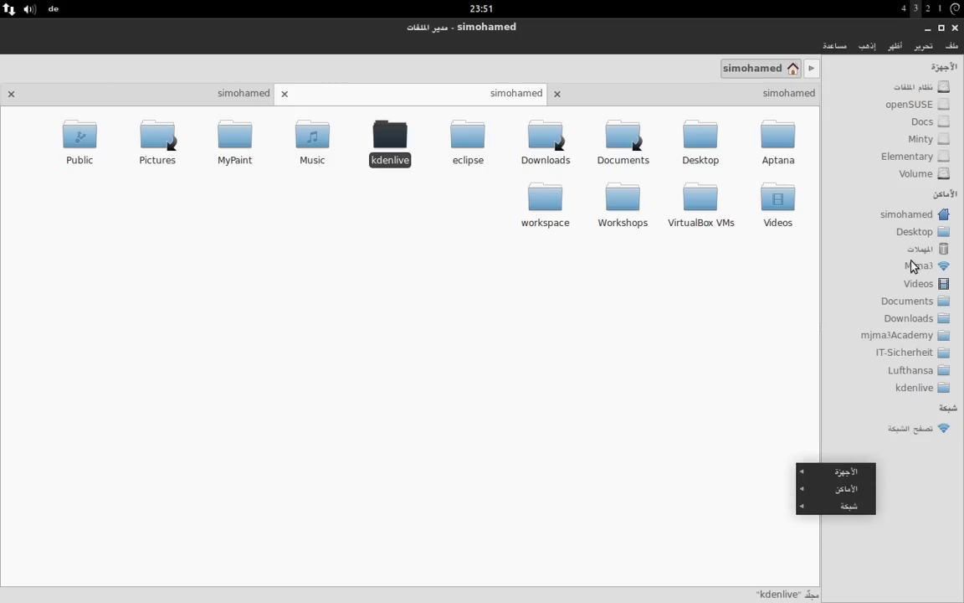
{"action": "left_click", "coordinate": [828, 439]}
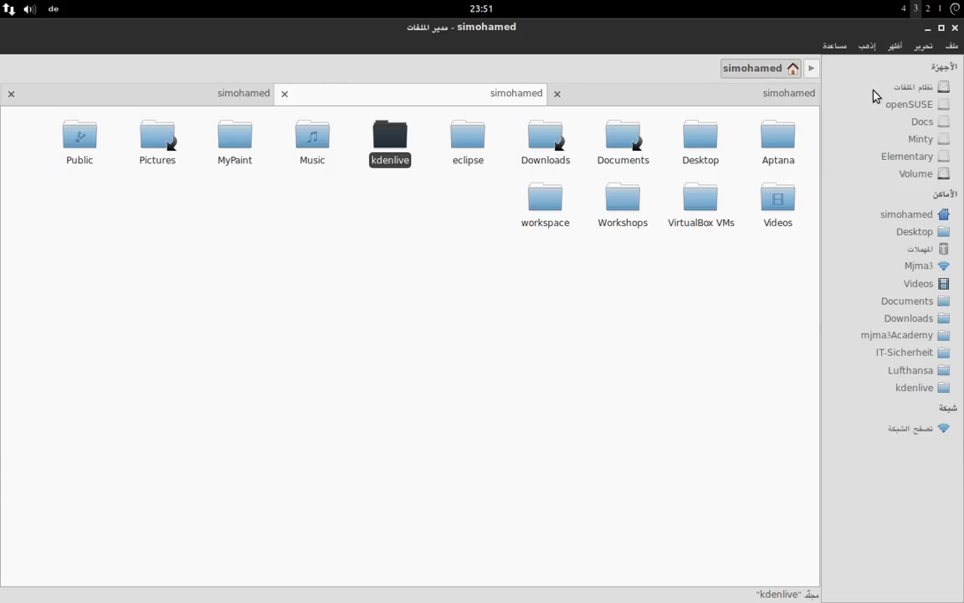
Step: Change the file manager's side pane to the tree view, and expand and collapse the file system entry
{"action": "left_click", "coordinate": [895, 45]}
{"action": "mouse_move", "coordinate": [791, 98]}
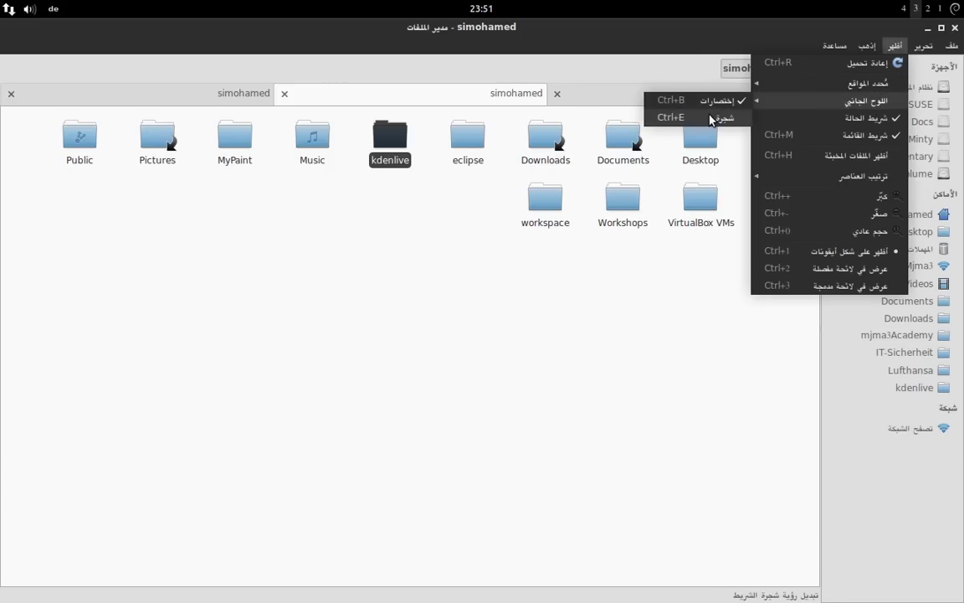
{"action": "left_click", "coordinate": [710, 120]}
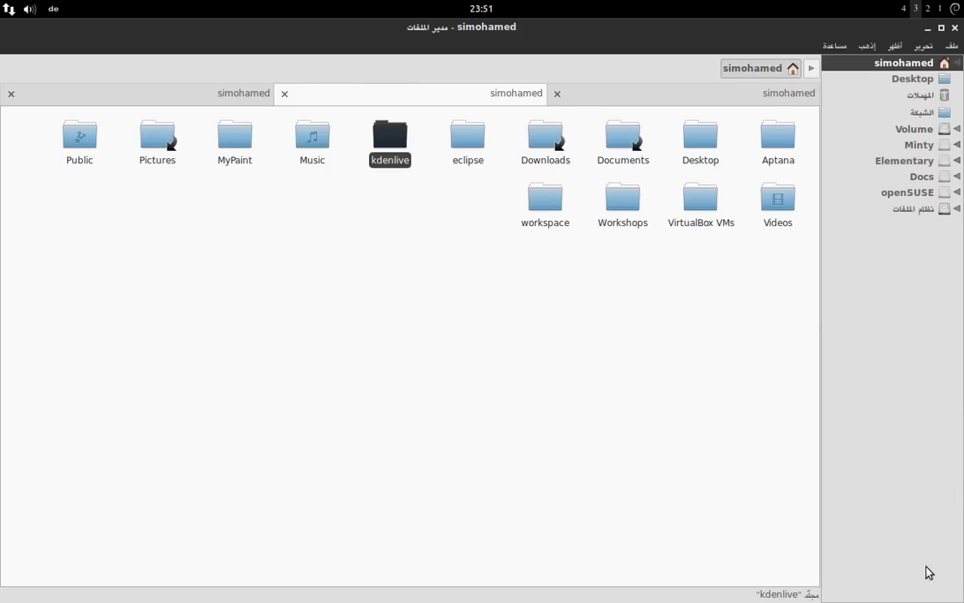
{"action": "left_click", "coordinate": [955, 209]}
{"action": "left_click", "coordinate": [955, 209]}
Step: Review the display, side pane, behavior and advanced pages of the file manager preferences, and close the dialog and the file manager
{"action": "left_click", "coordinate": [923, 45]}
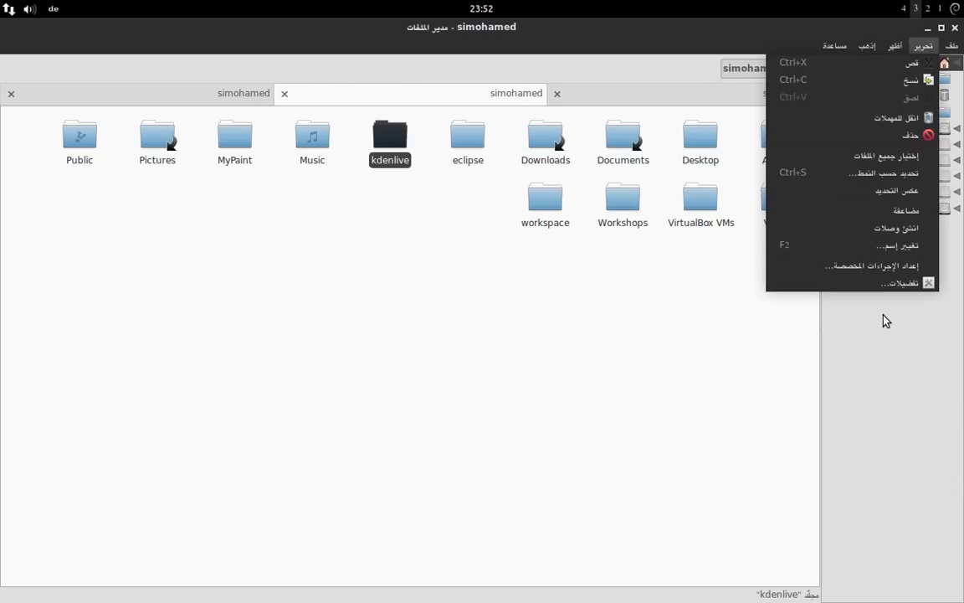
{"action": "left_click", "coordinate": [882, 292]}
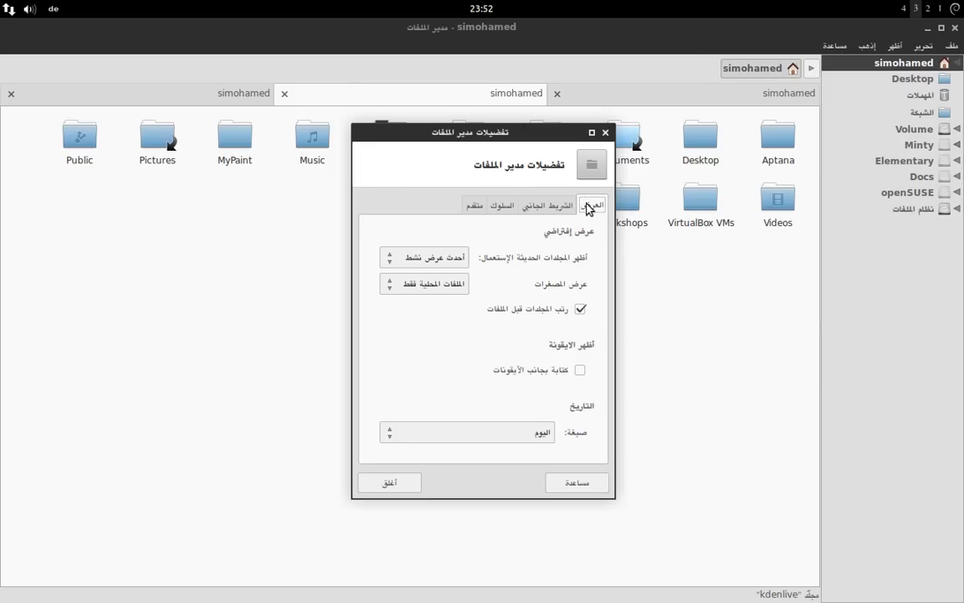
{"action": "left_click", "coordinate": [557, 207]}
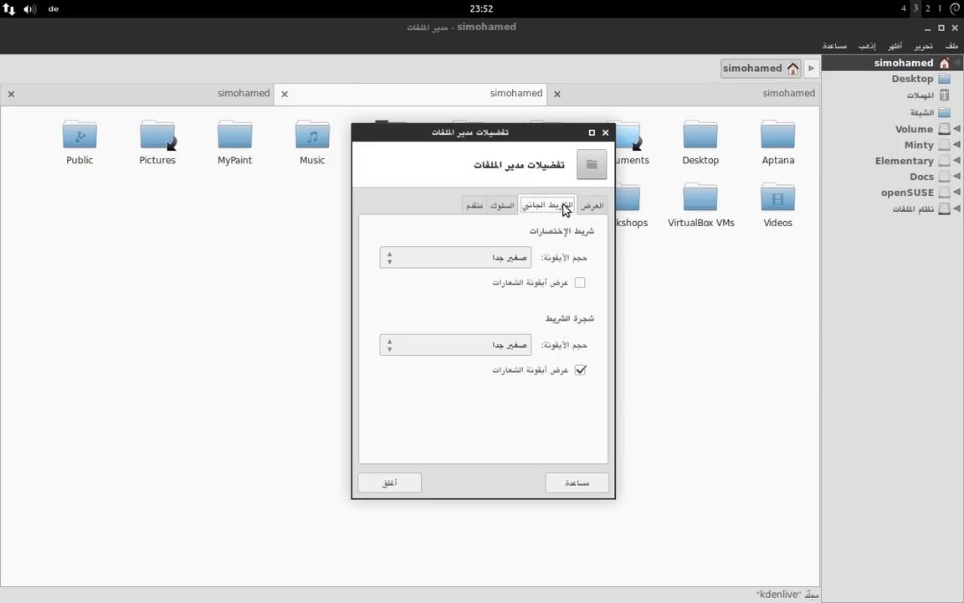
{"action": "left_click", "coordinate": [503, 206]}
{"action": "left_click", "coordinate": [475, 206]}
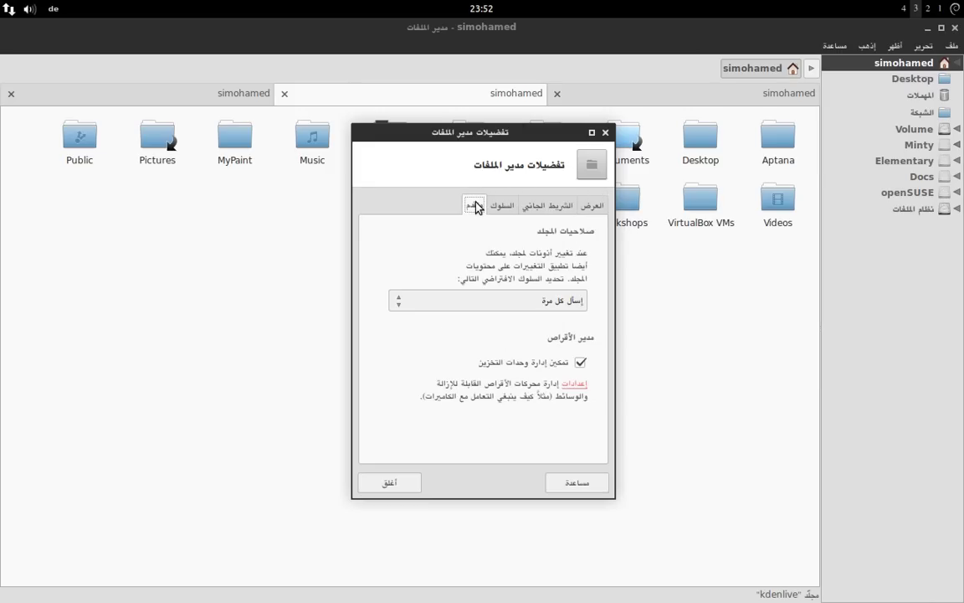
{"action": "left_click", "coordinate": [390, 484]}
{"action": "key", "text": "ctrl+q"}
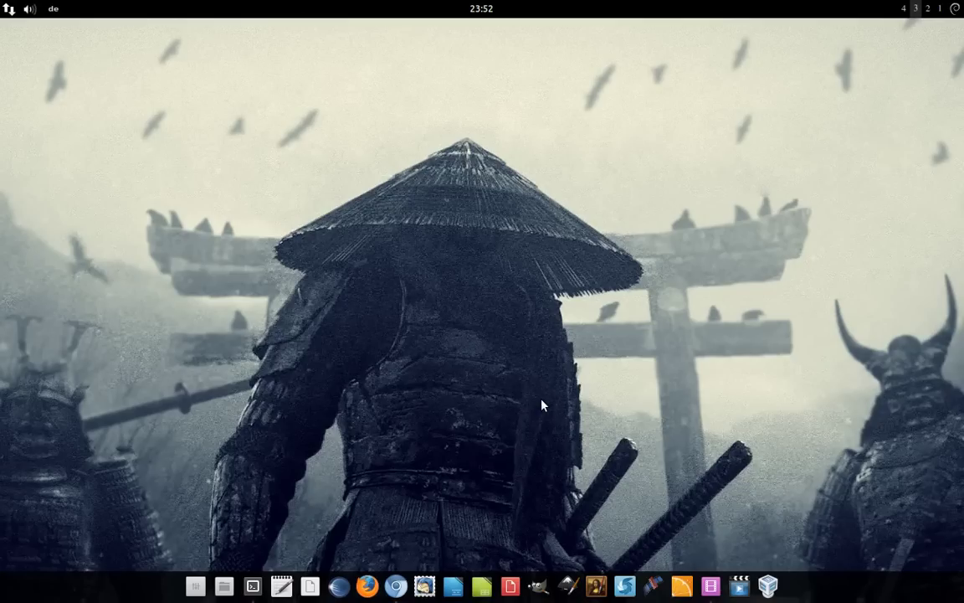